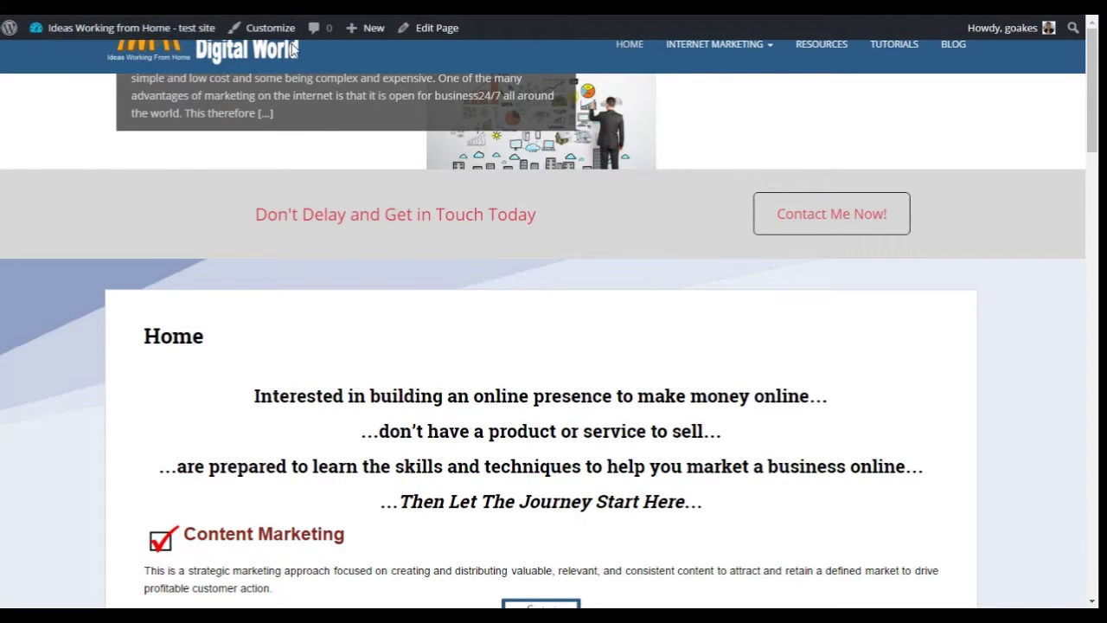
# Open the Resources page, scroll through it, and briefly play then pause the Animoto Tutorial video
pyautogui.moveTo(715, 44)
pyautogui.scroll(-2, 509, 223)
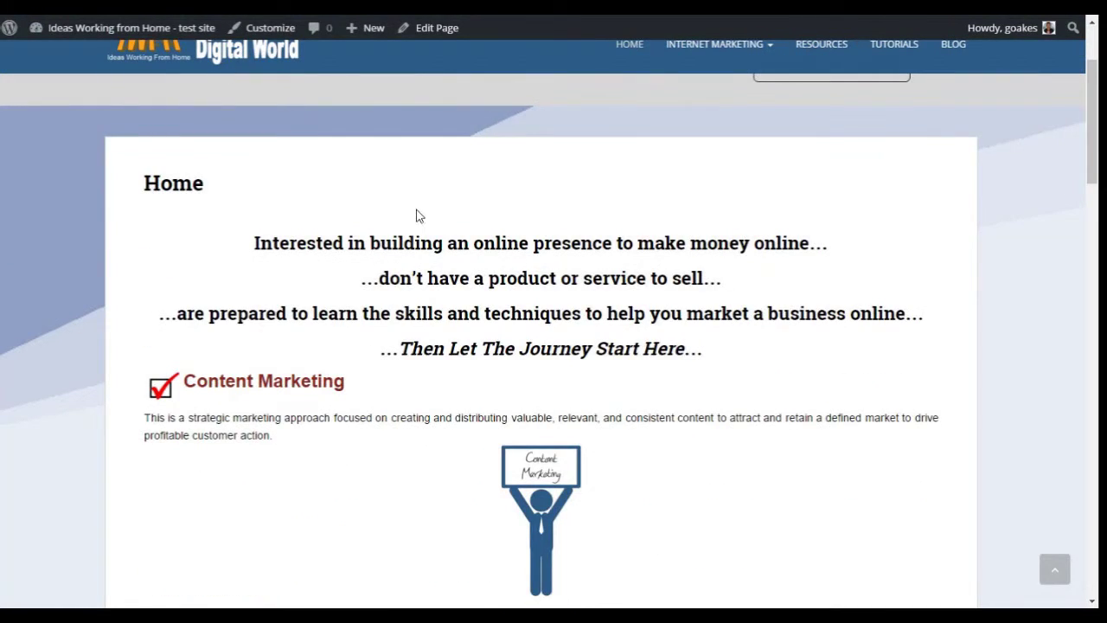
pyautogui.scroll(-1, 416, 215)
pyautogui.scroll(-3, 400, 221)
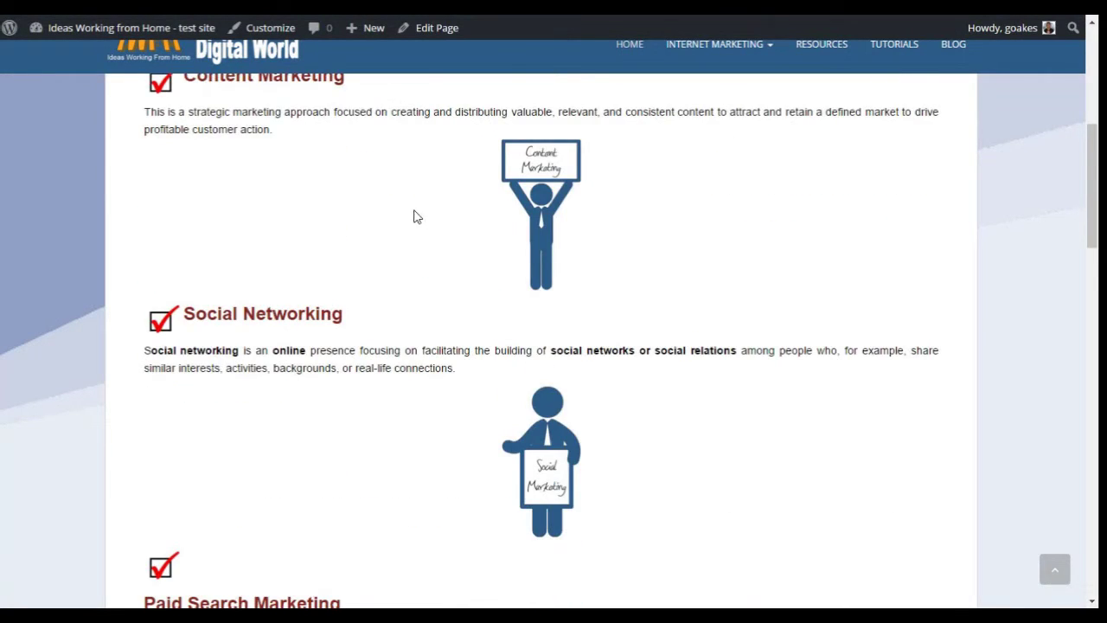
pyautogui.scroll(-17, 537, 277)
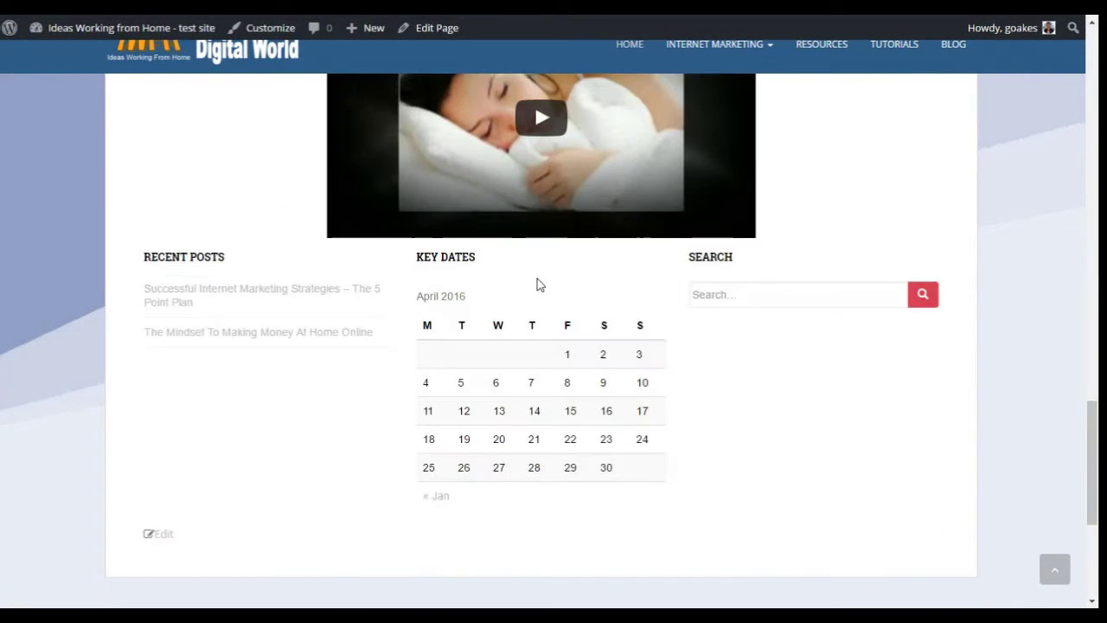
pyautogui.scroll(1, 536, 284)
pyautogui.click(540, 189)
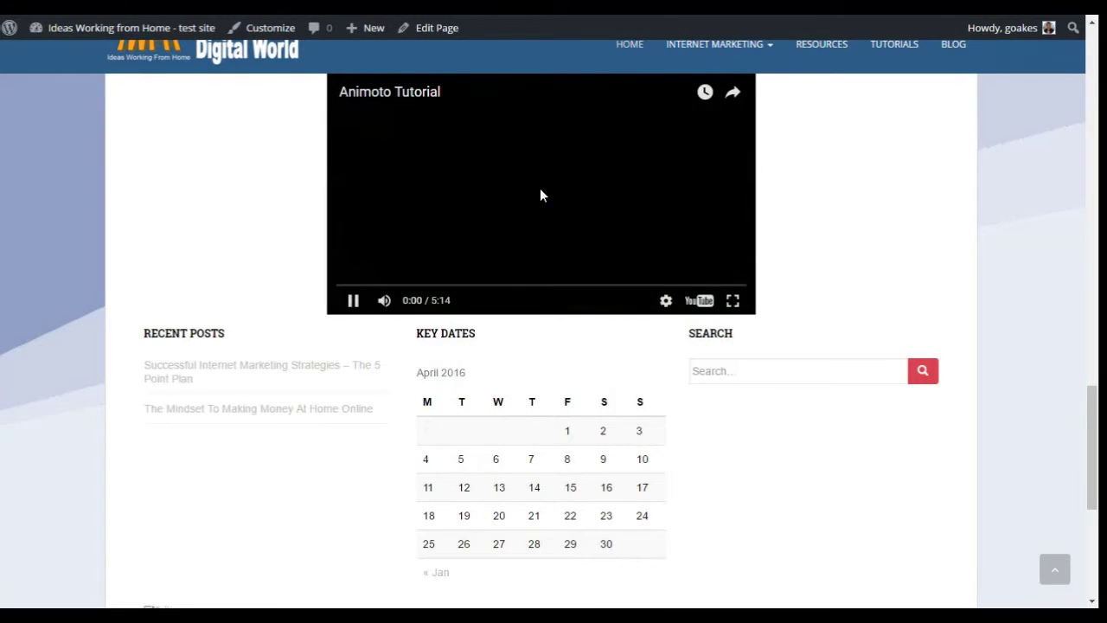
pyautogui.click(354, 300)
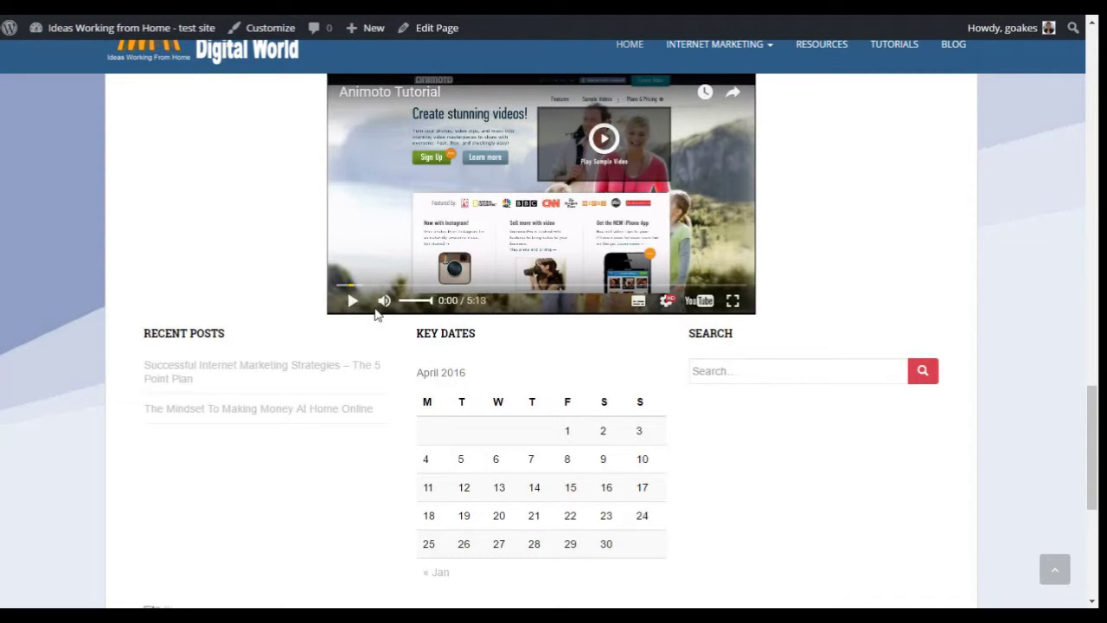
# Scroll down, jump back to the top, then scroll to The Mindset To Making Money At Home Online post card
pyautogui.scroll(-1, 411, 387)
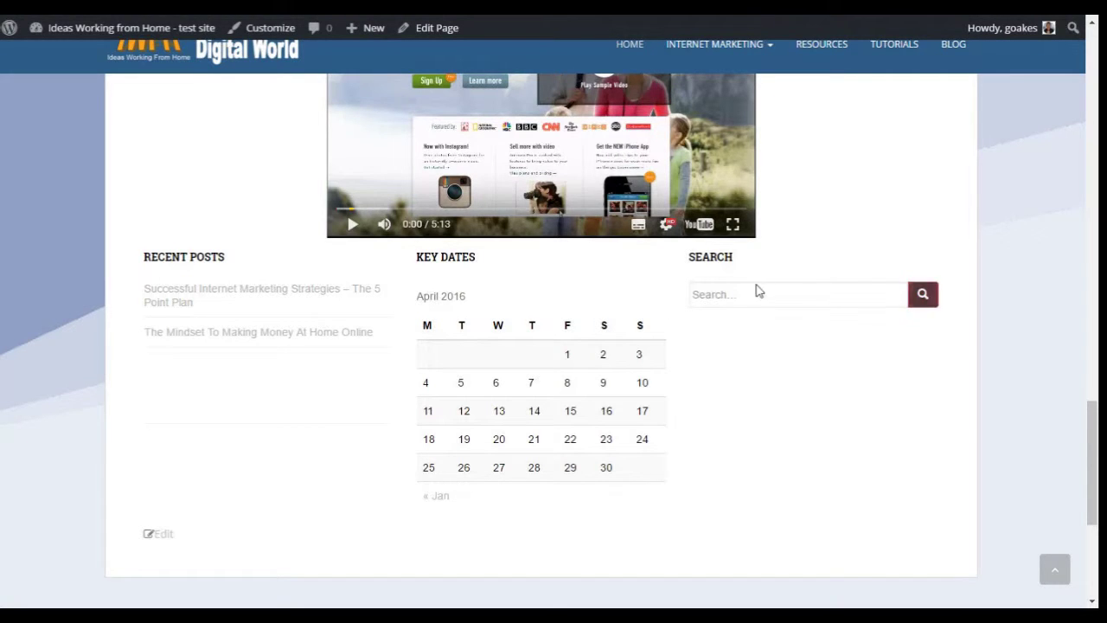
pyautogui.scroll(-2, 756, 289)
pyautogui.scroll(-3, 588, 284)
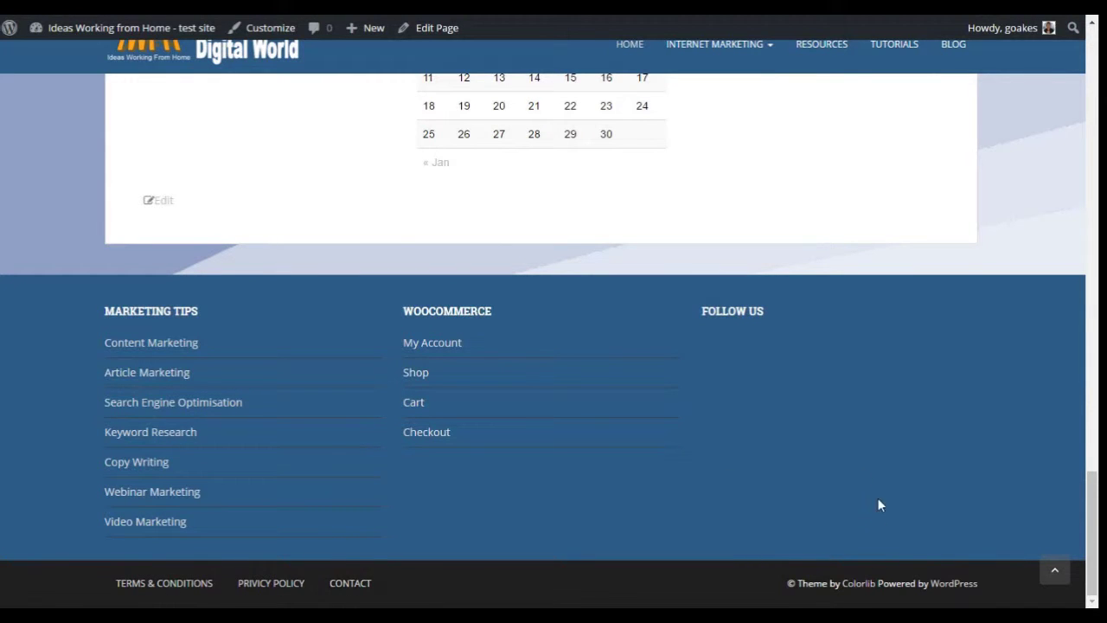
pyautogui.click(1052, 571)
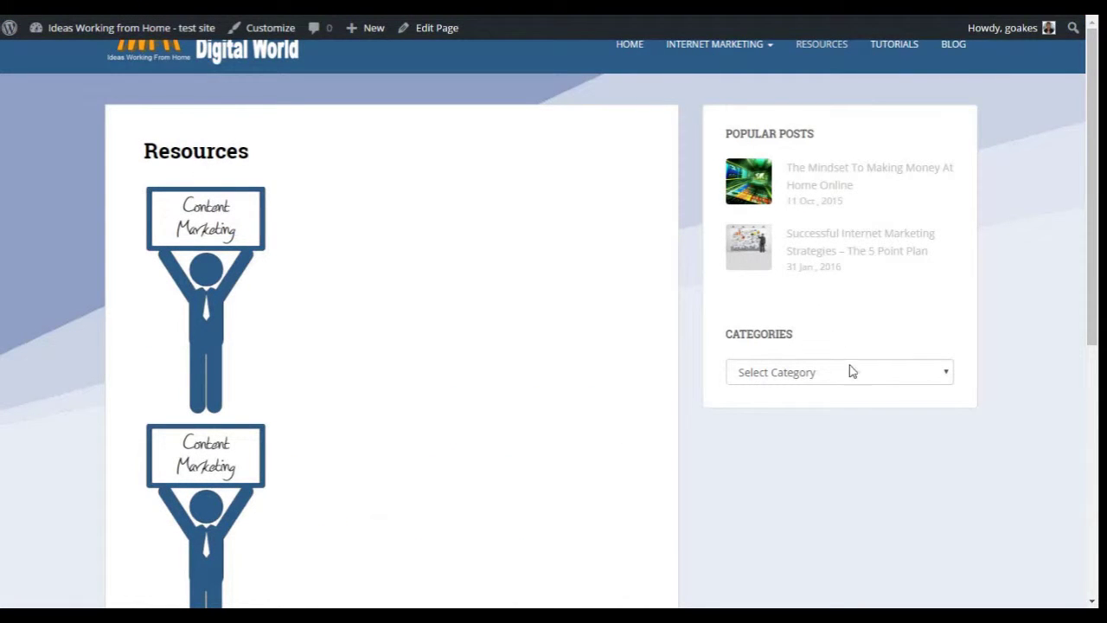
pyautogui.scroll(-3, 537, 396)
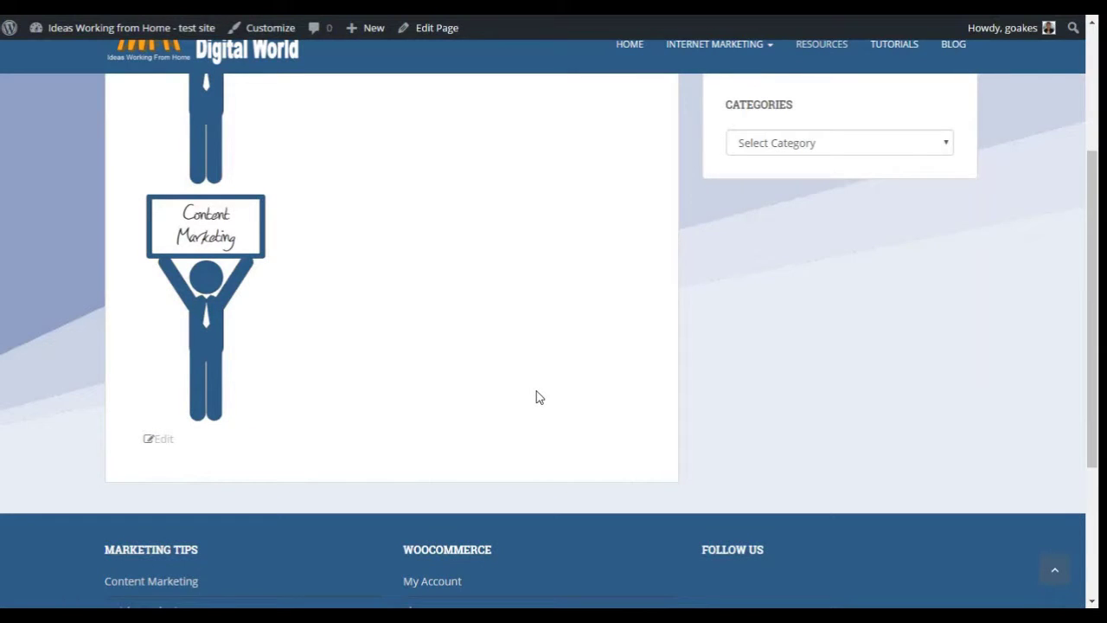
pyautogui.scroll(3, 536, 396)
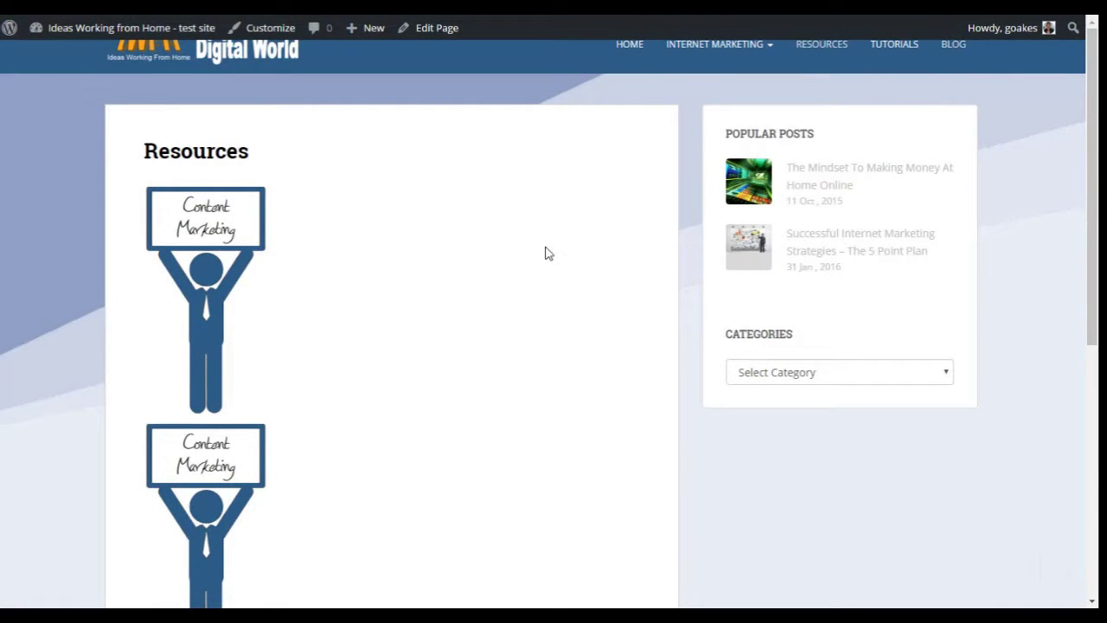
pyautogui.scroll(-5, 558, 281)
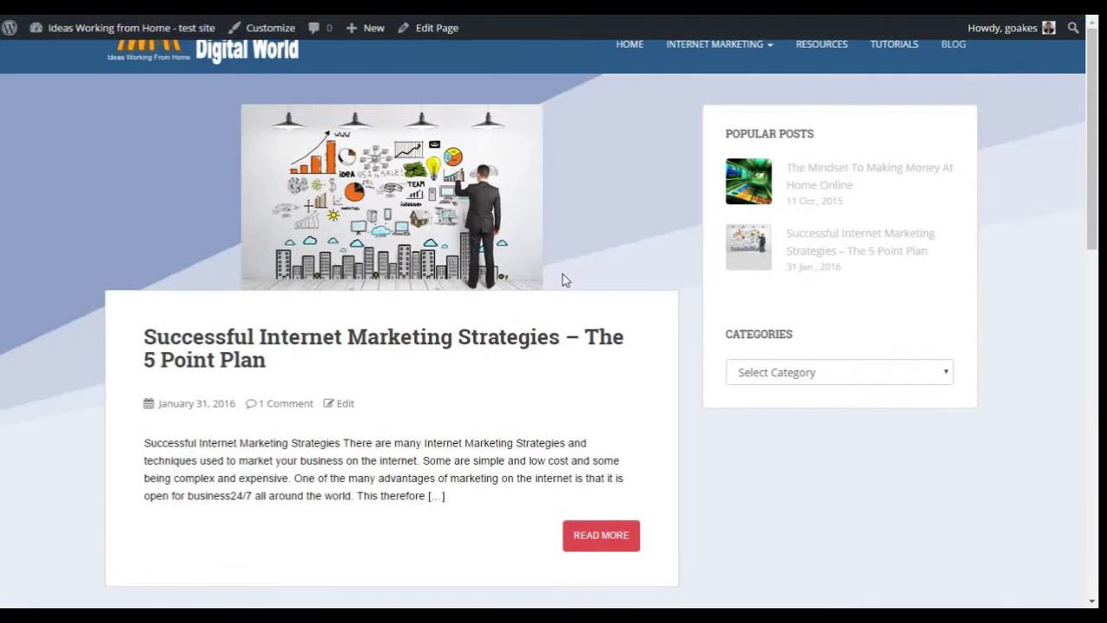
pyautogui.scroll(-2, 516, 237)
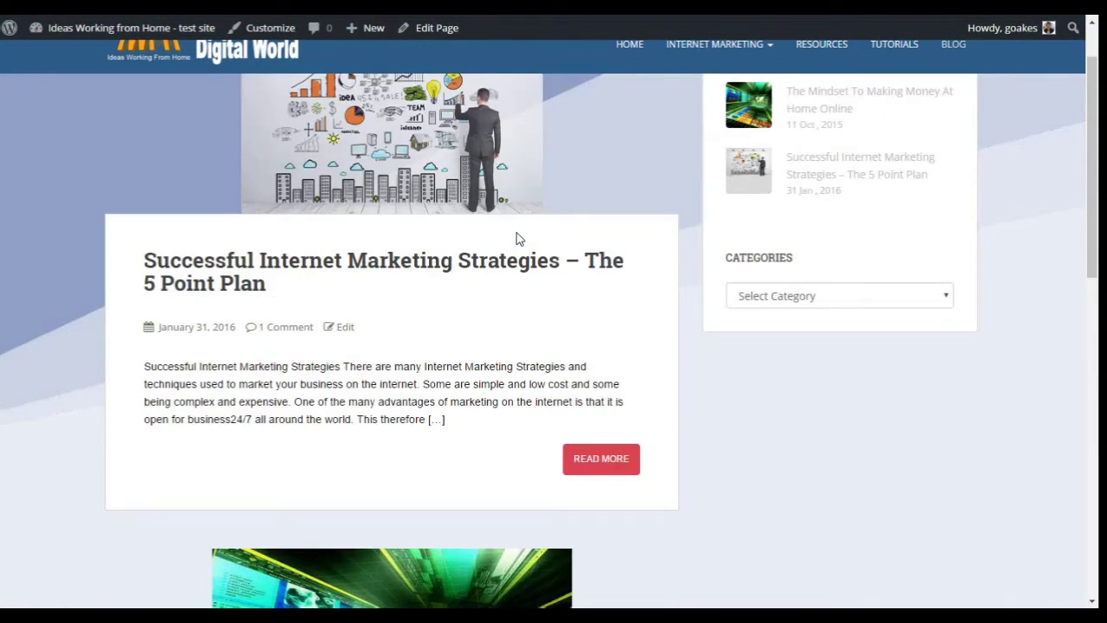
pyautogui.scroll(-6, 472, 240)
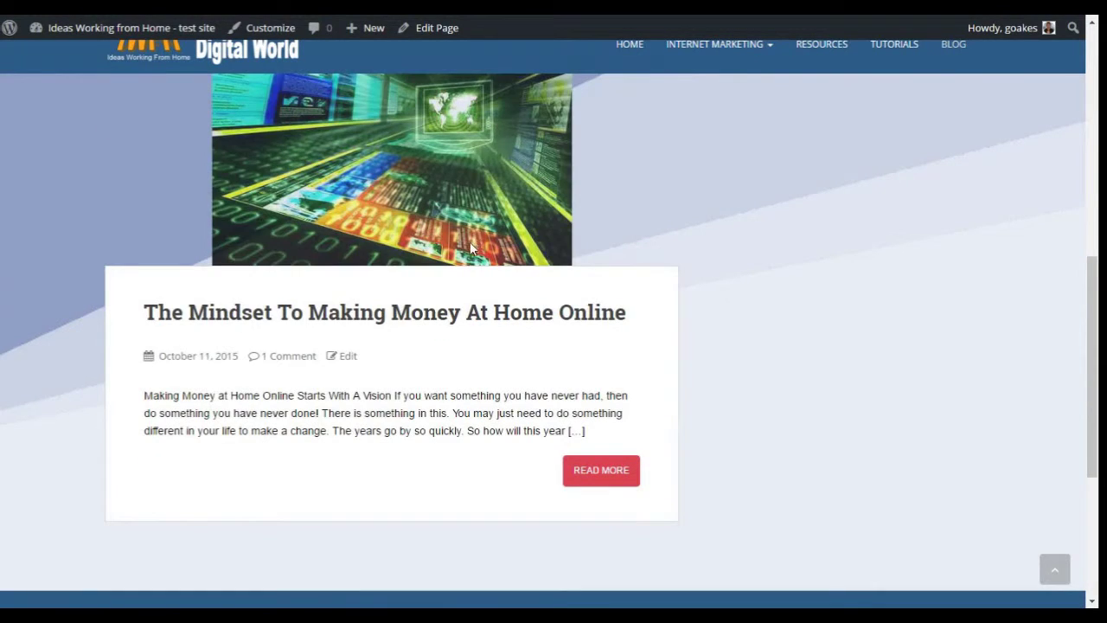
# Read The Mindset To Making Money At Home Online post down through its comments, then return to the top
pyautogui.click(416, 206)
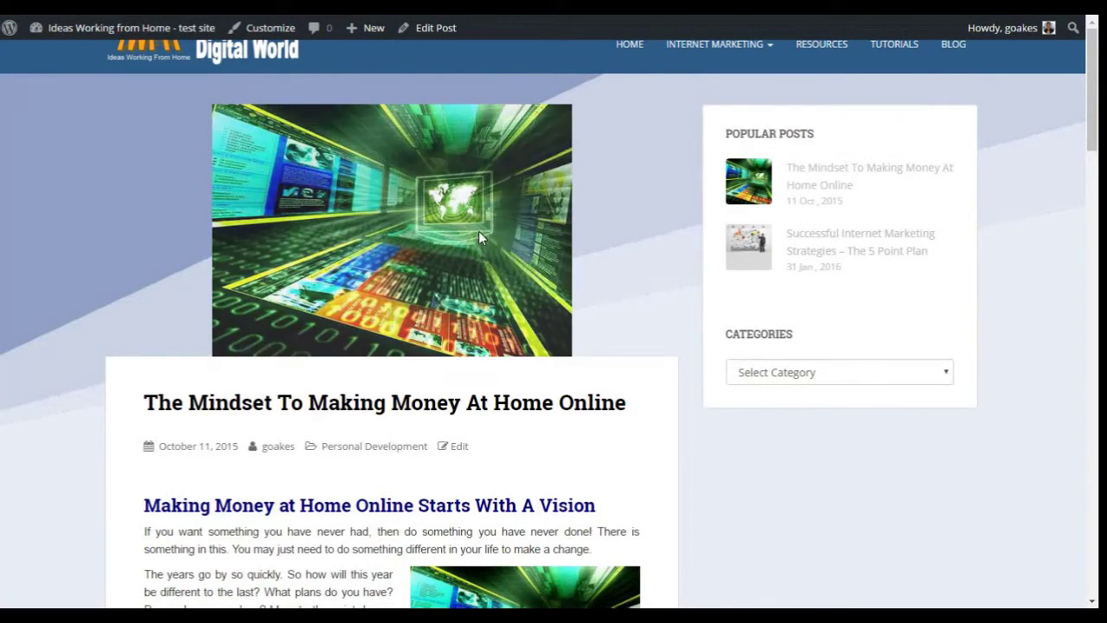
pyautogui.scroll(-4, 478, 231)
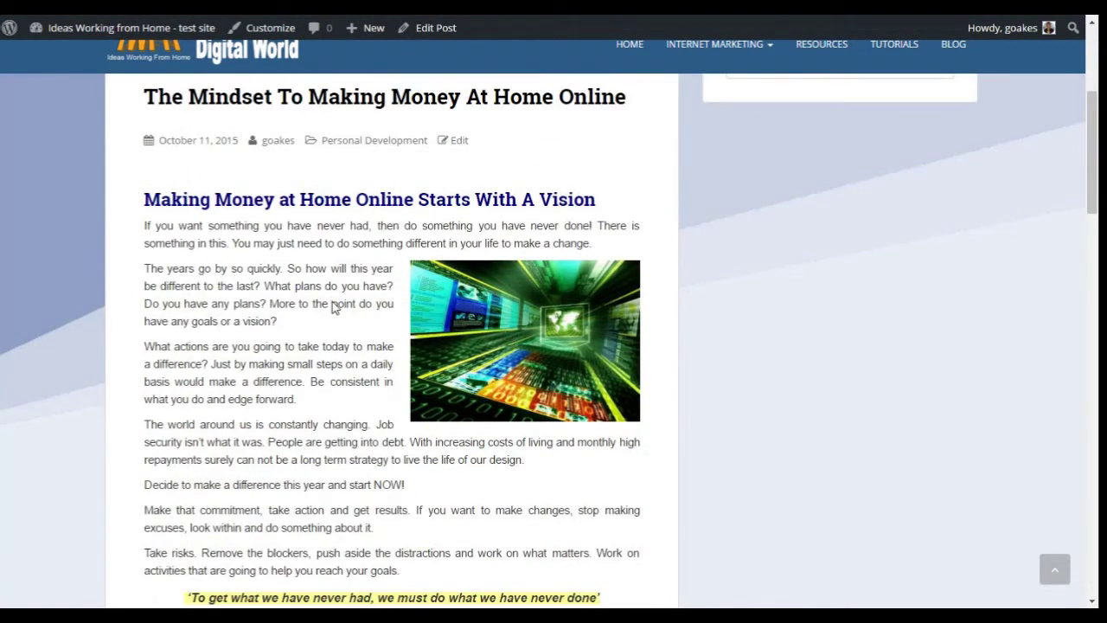
pyautogui.scroll(-4, 335, 307)
pyautogui.scroll(-5, 425, 321)
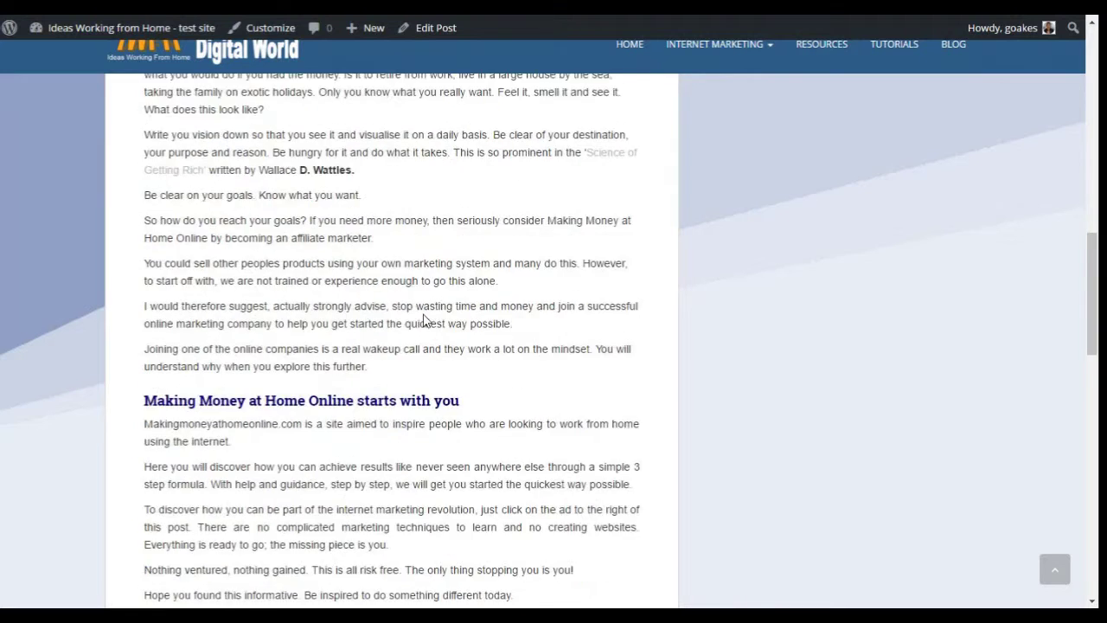
pyautogui.scroll(-6, 424, 320)
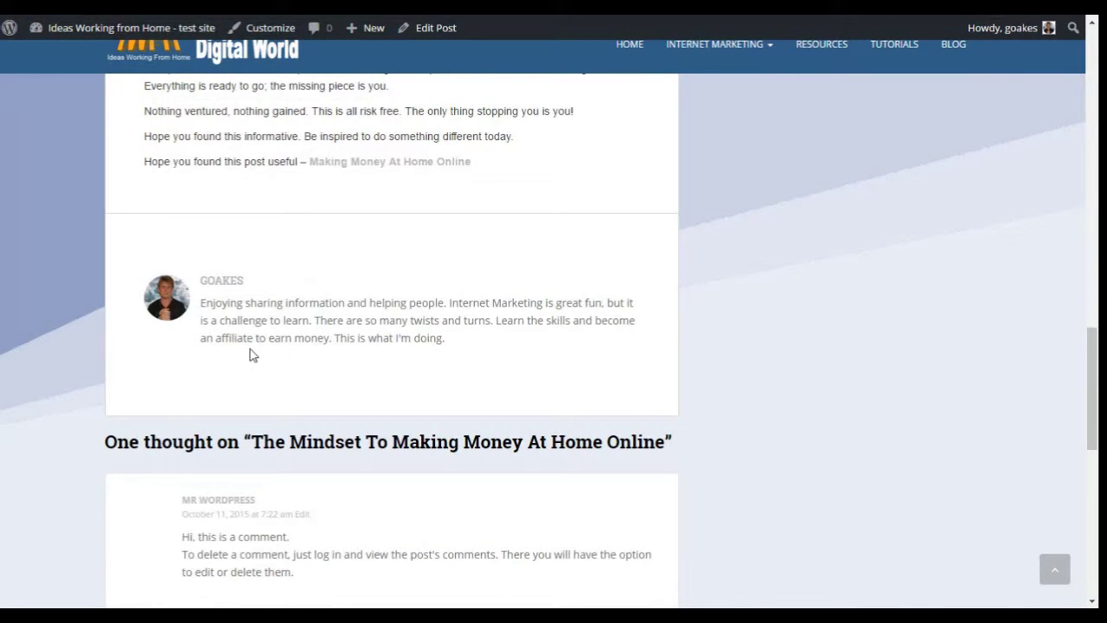
pyautogui.scroll(-2, 301, 355)
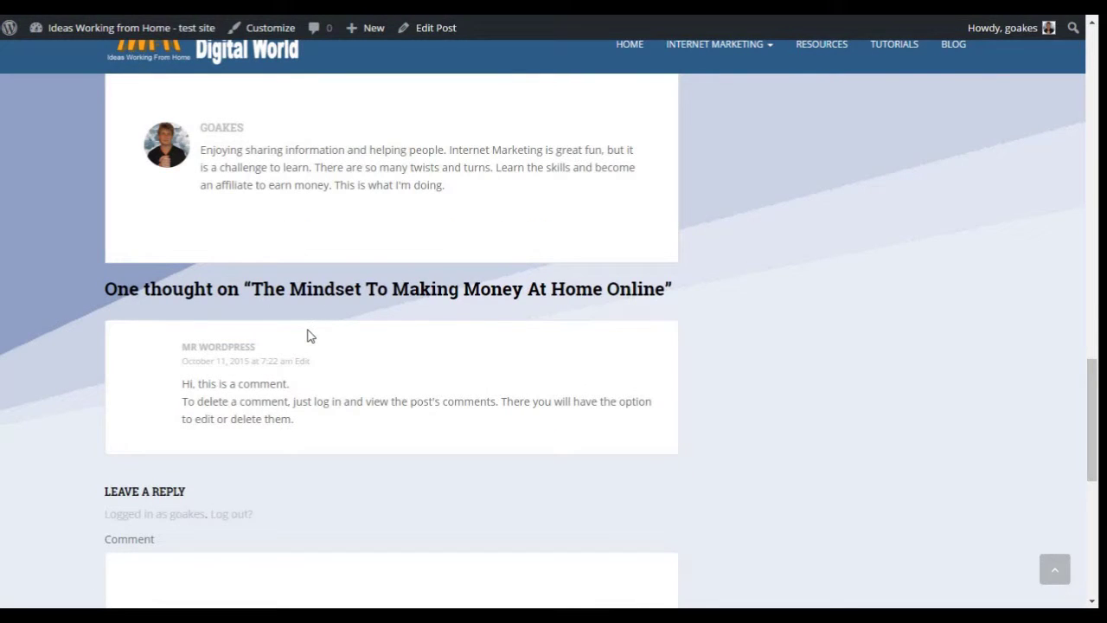
pyautogui.scroll(-1, 358, 304)
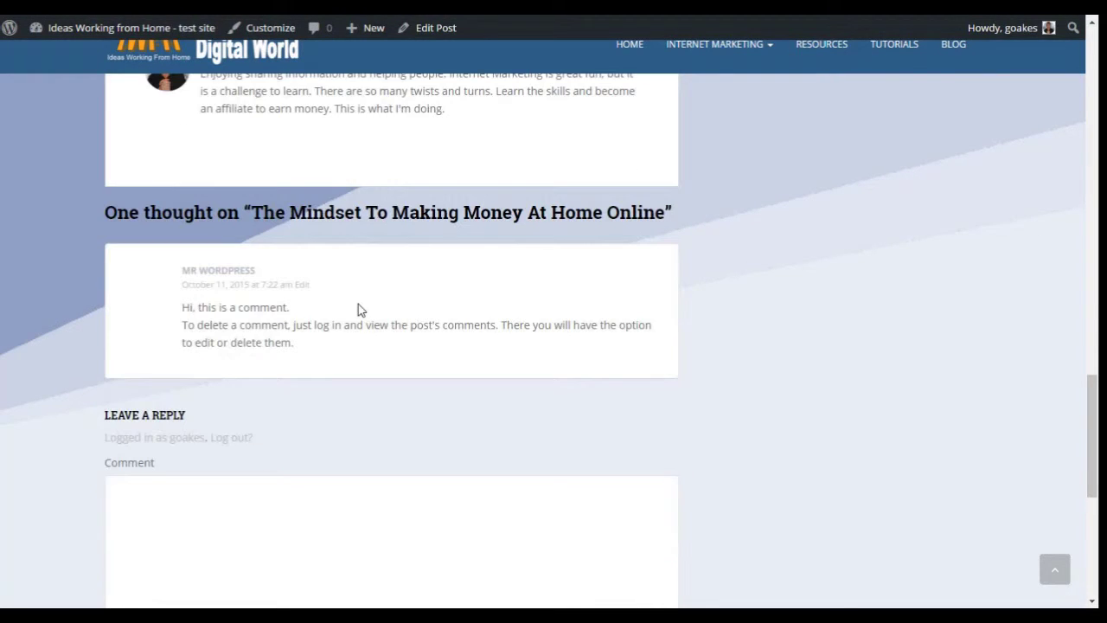
pyautogui.scroll(-2, 384, 380)
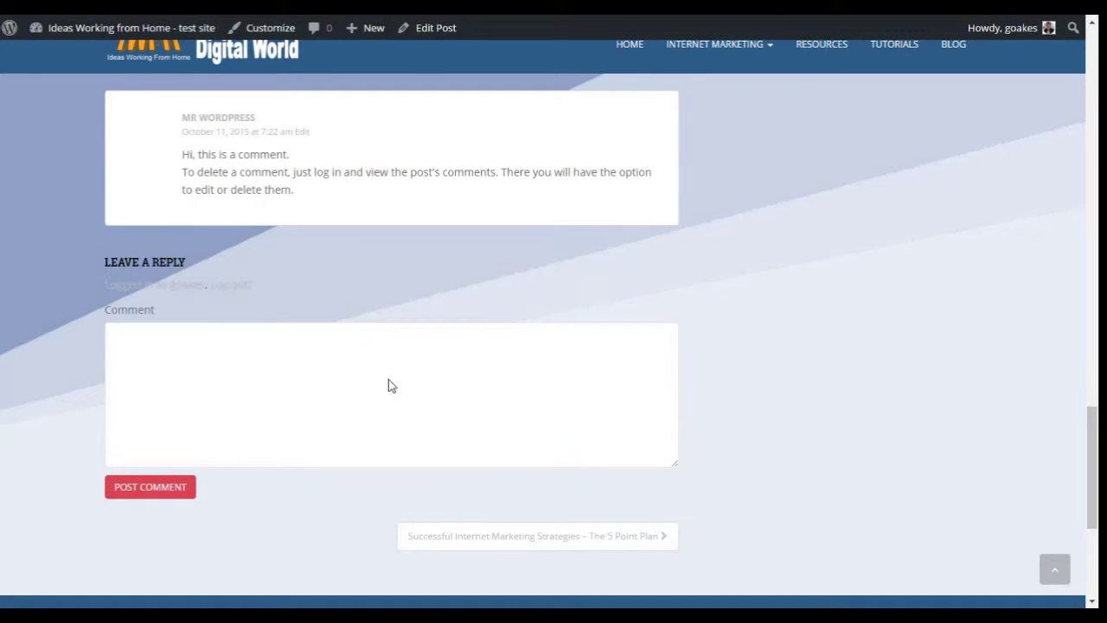
pyautogui.scroll(-4, 424, 394)
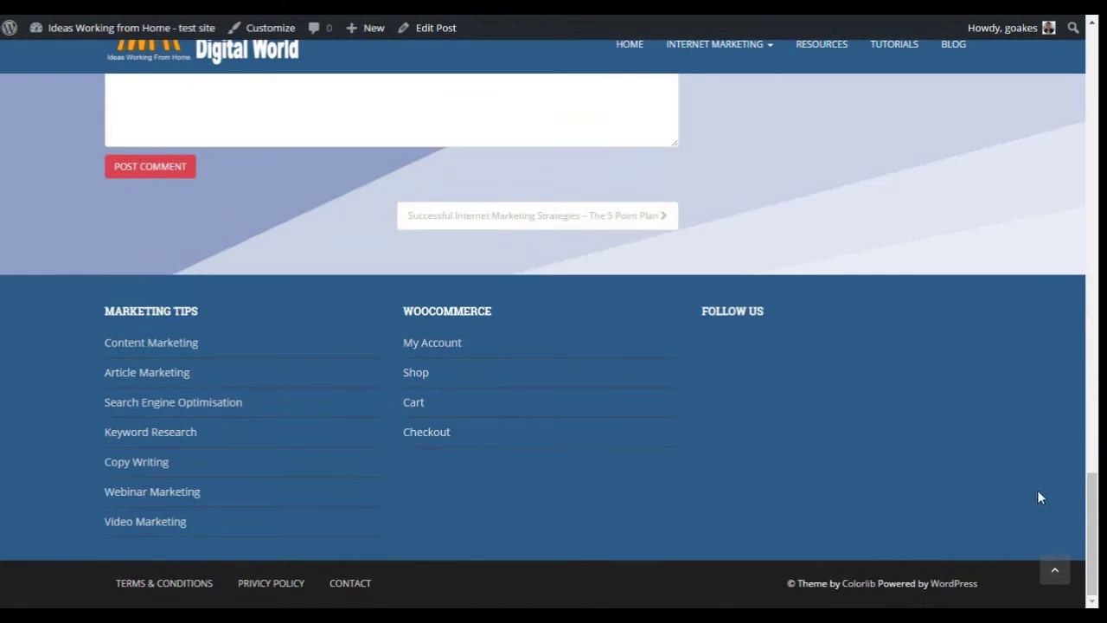
pyautogui.click(1055, 569)
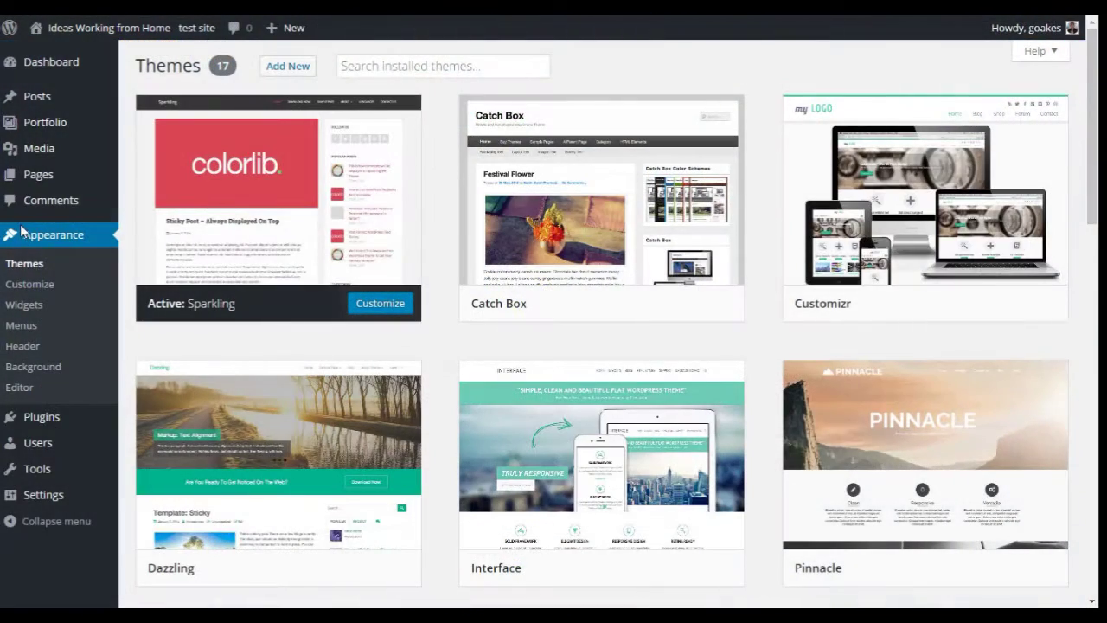
# Launch the Sparkling theme Customizer and view its Support and Documentation section
pyautogui.click(28, 286)
pyautogui.click(64, 190)
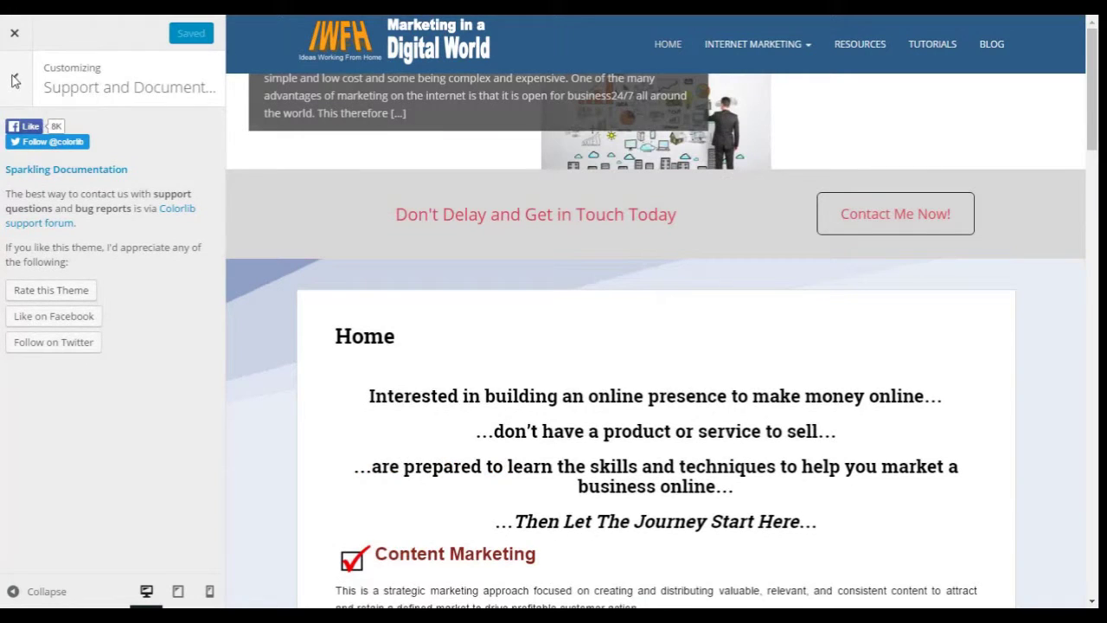
# In Sparkling Options, review the Slider, Layout and call-to-action button settings
pyautogui.click(14, 79)
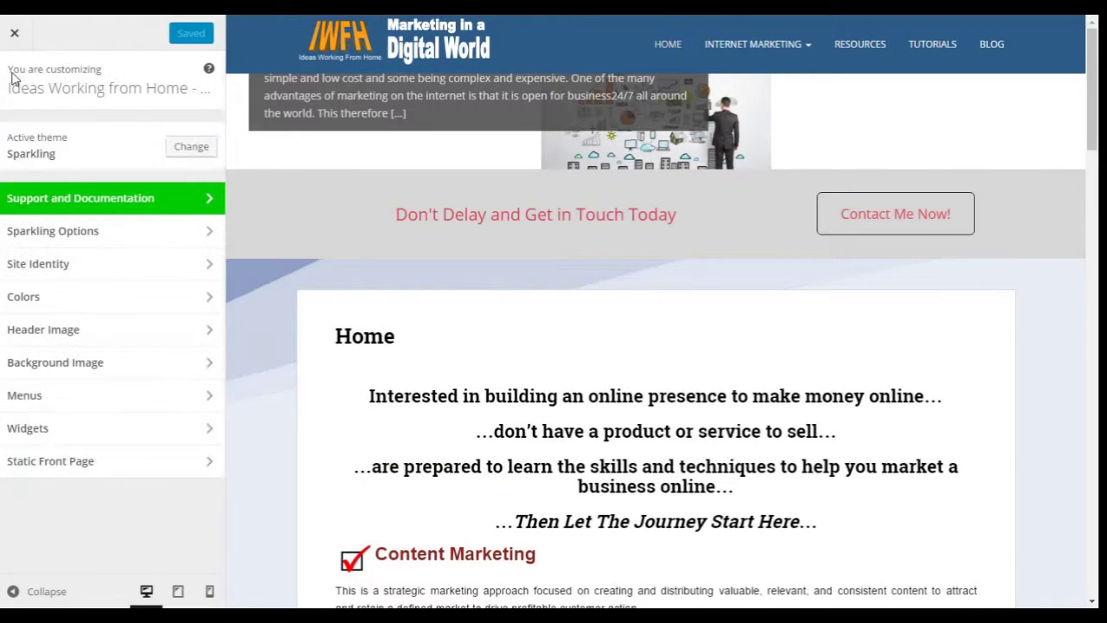
pyautogui.click(38, 228)
pyautogui.click(35, 131)
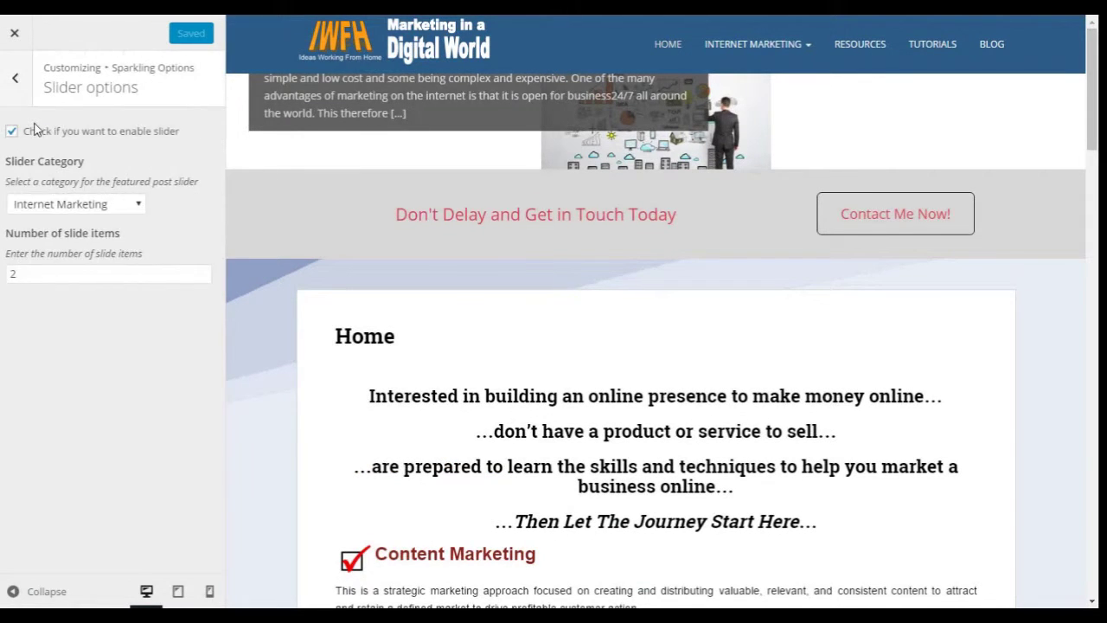
pyautogui.click(15, 80)
pyautogui.click(31, 164)
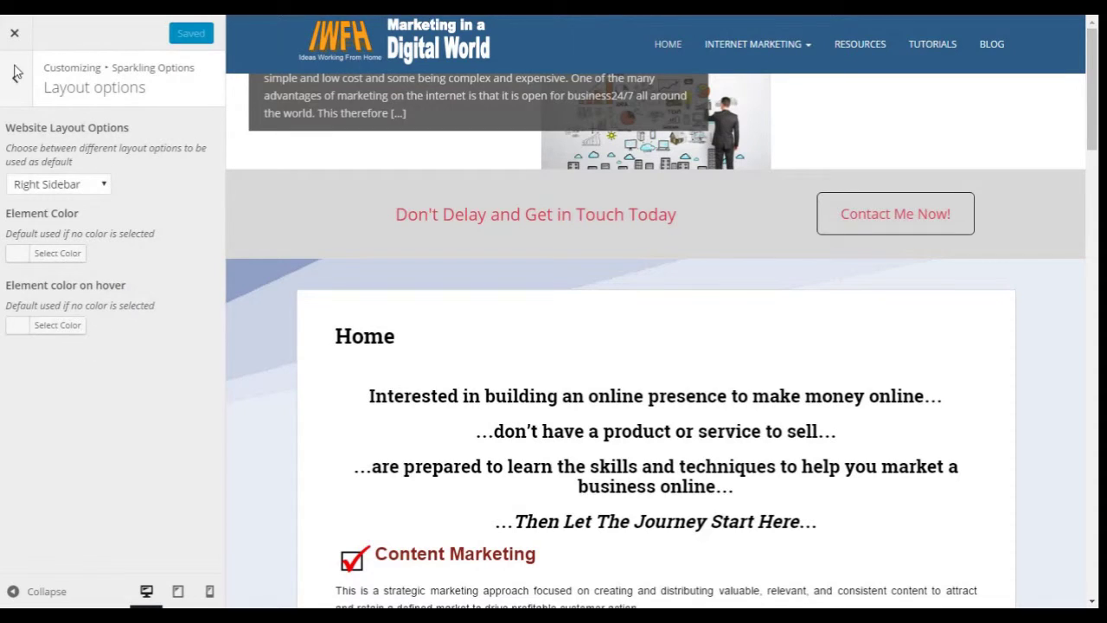
pyautogui.click(16, 73)
pyautogui.click(48, 197)
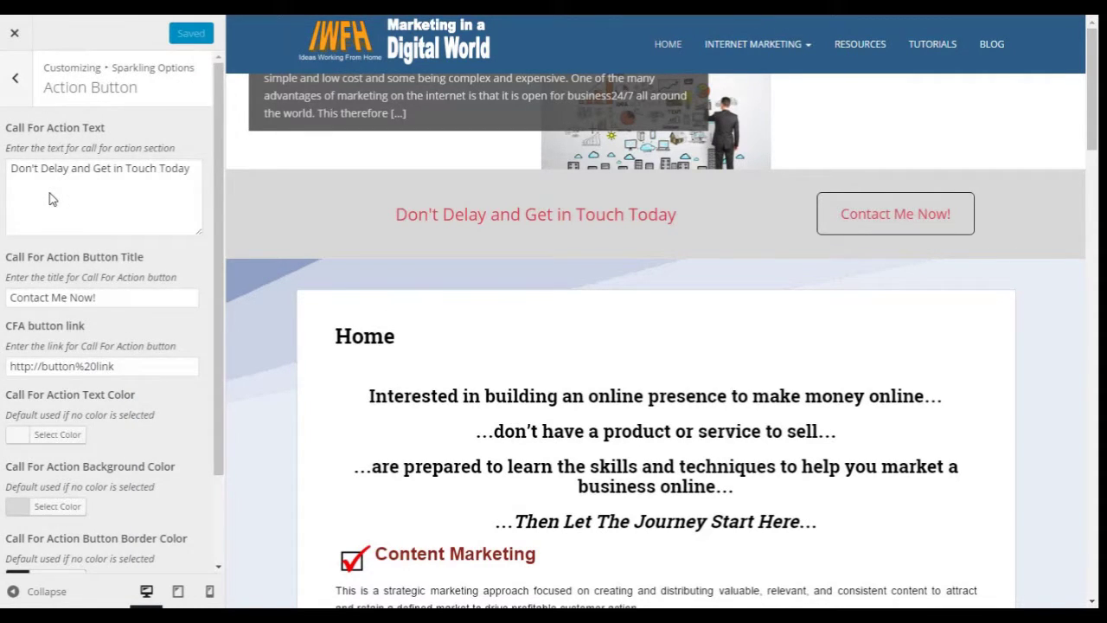
pyautogui.scroll(-2, 50, 199)
pyautogui.scroll(2, 99, 257)
pyautogui.click(15, 79)
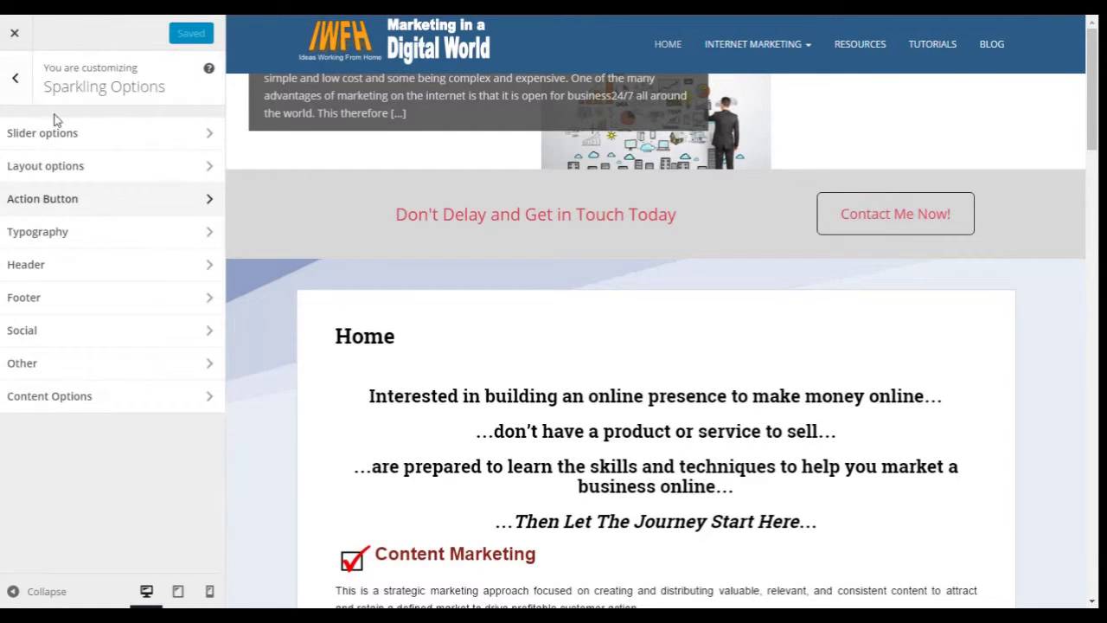
# Review the Typography, Header and Footer settings of Sparkling Options
pyautogui.click(39, 232)
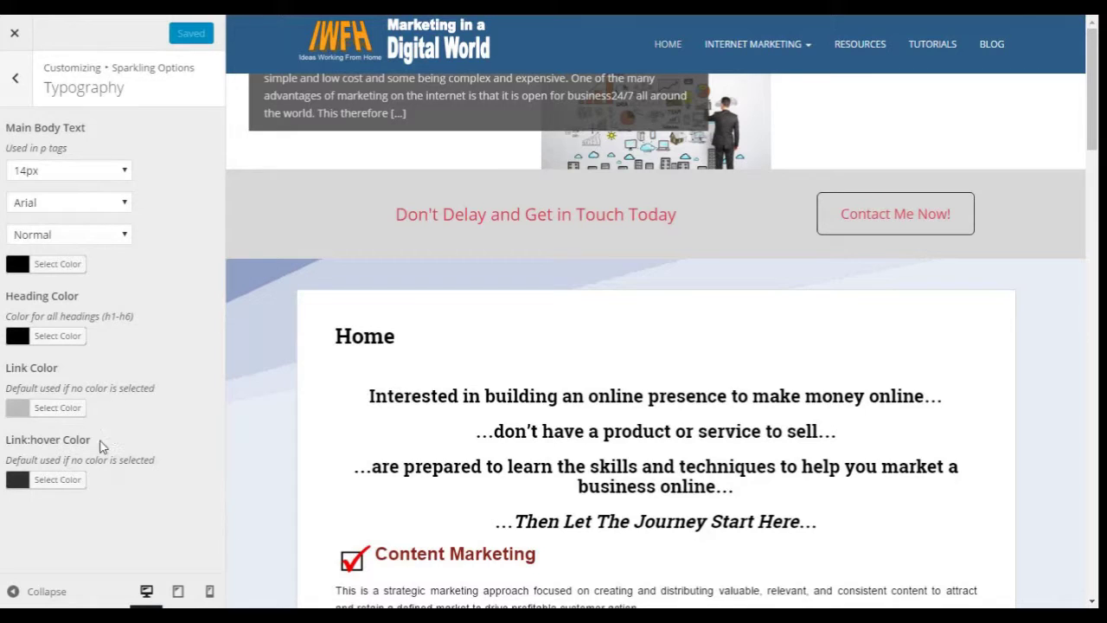
pyautogui.click(16, 78)
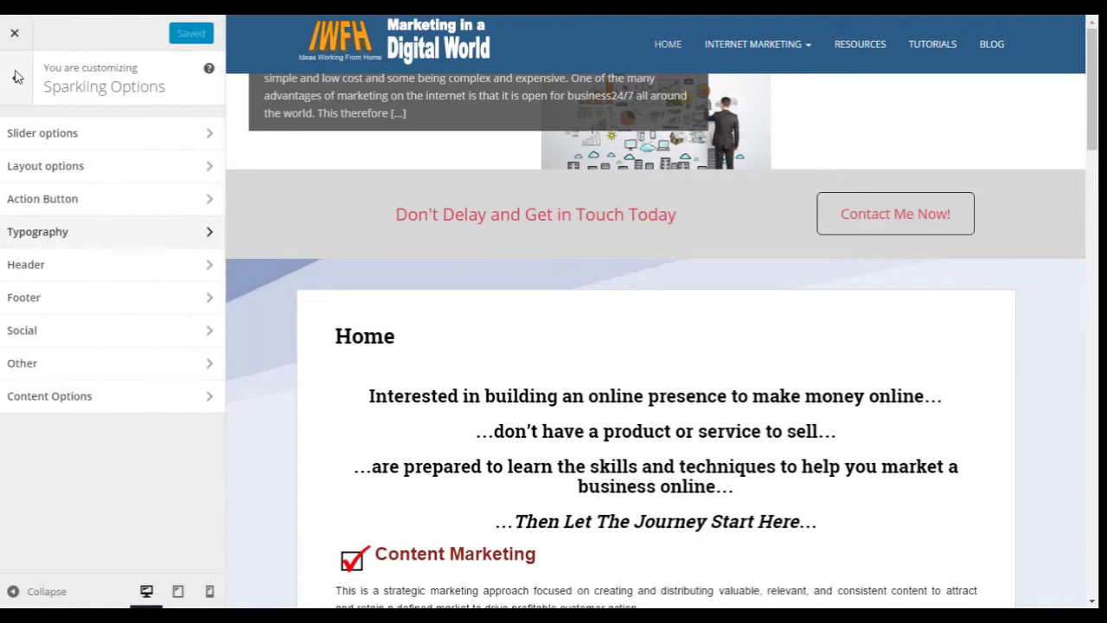
pyautogui.click(24, 264)
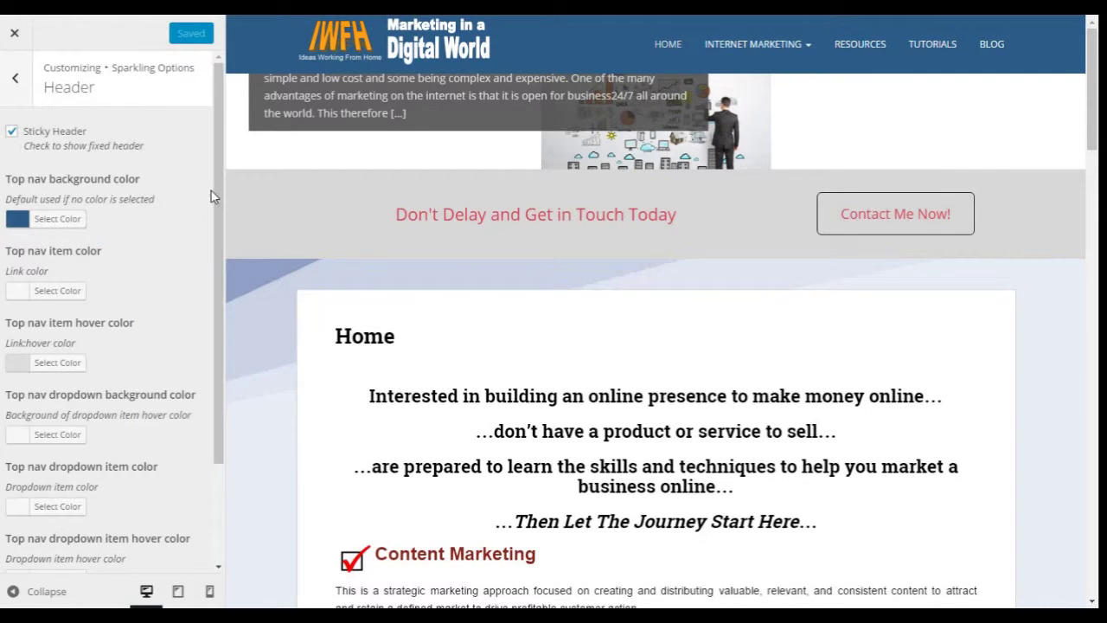
pyautogui.moveTo(218, 188); pyautogui.dragTo(232, 342)
pyautogui.scroll(3, 220, 333)
pyautogui.click(15, 77)
pyautogui.click(19, 295)
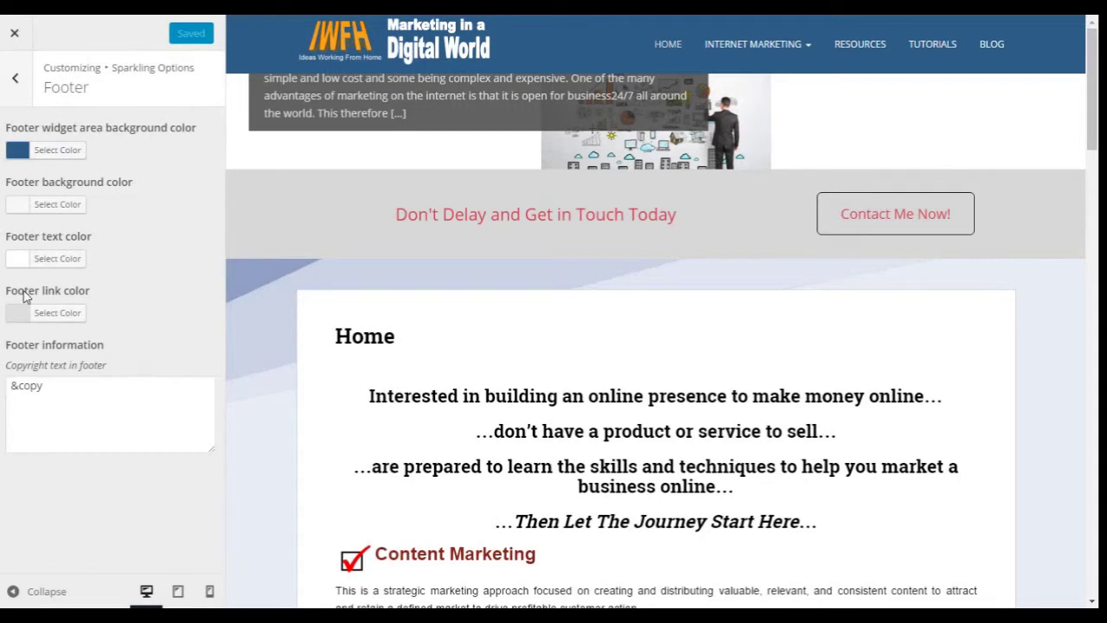
pyautogui.click(17, 78)
# Review the Social, Other (custom CSS) and Content Options settings, returning to the options list
pyautogui.click(29, 329)
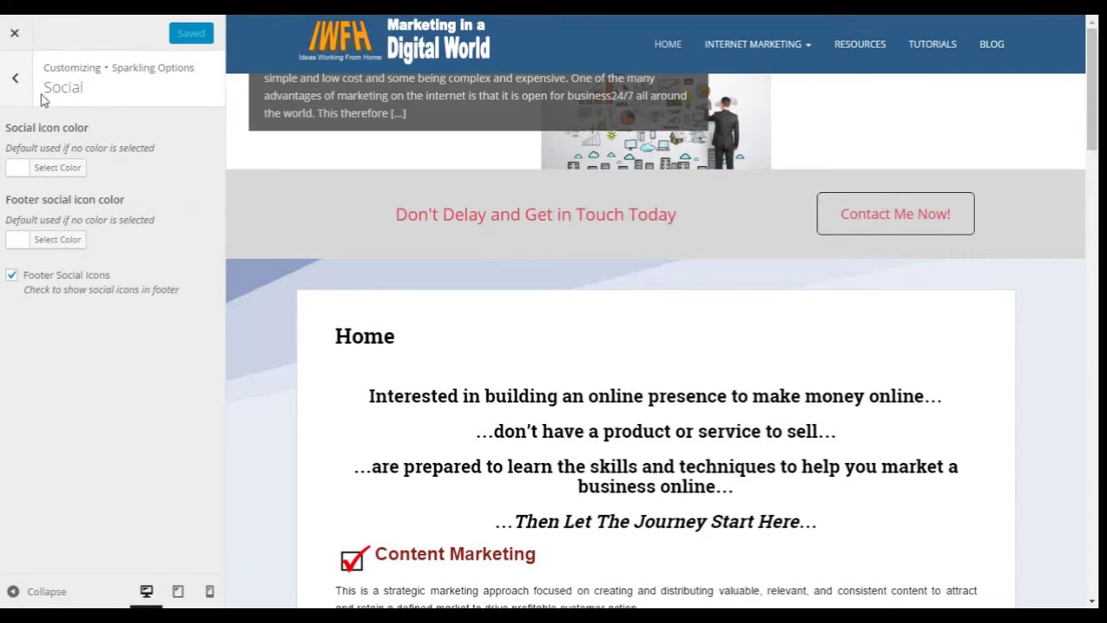
pyautogui.click(17, 78)
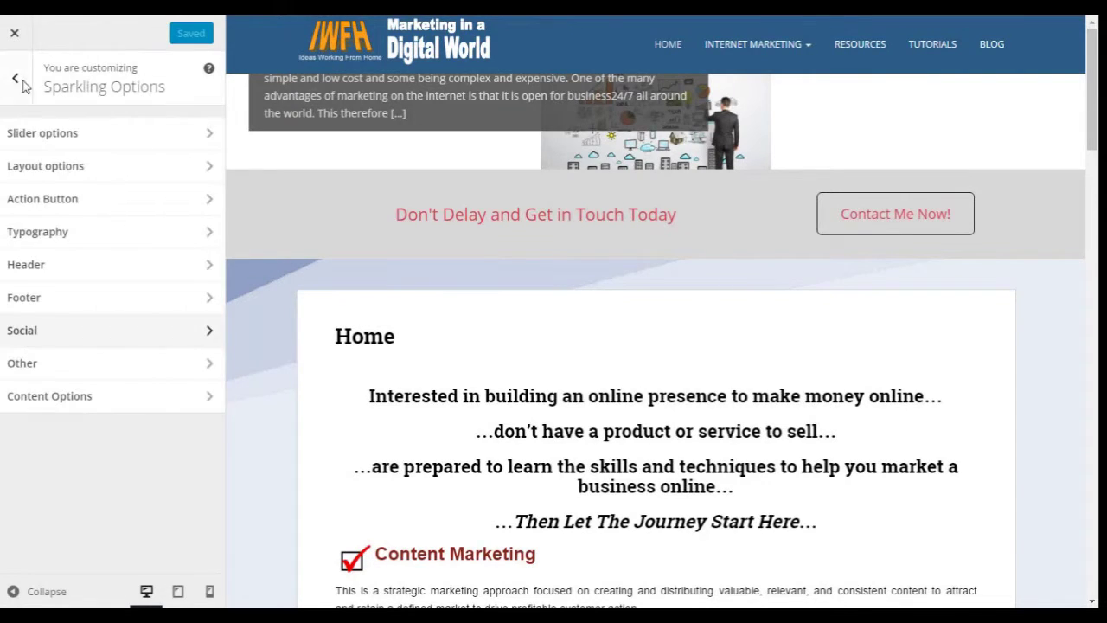
pyautogui.click(26, 362)
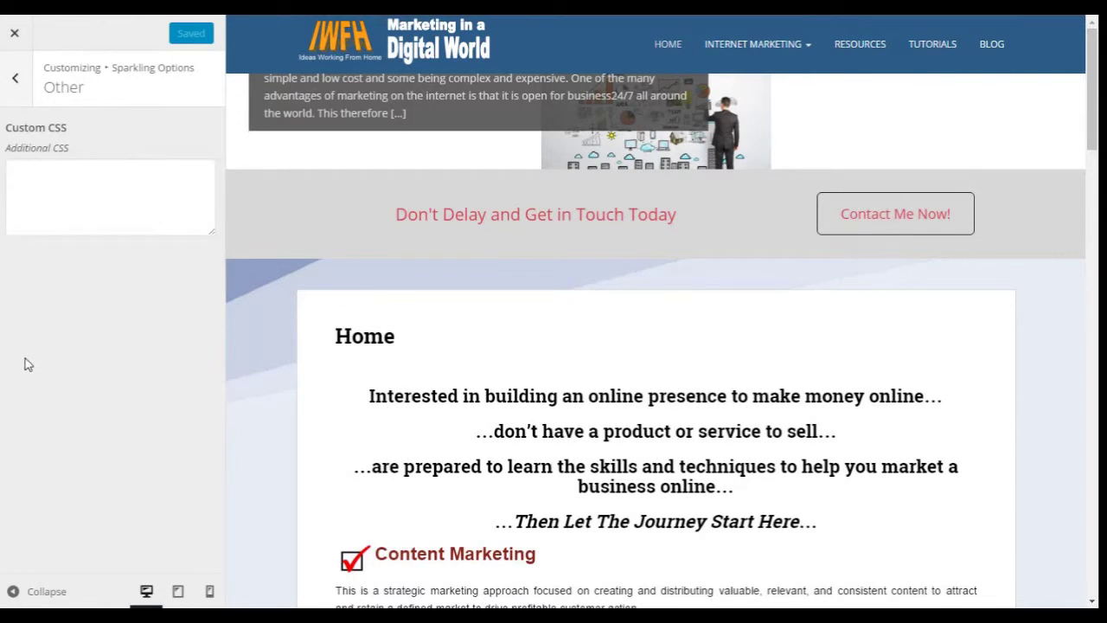
pyautogui.click(17, 76)
pyautogui.click(58, 393)
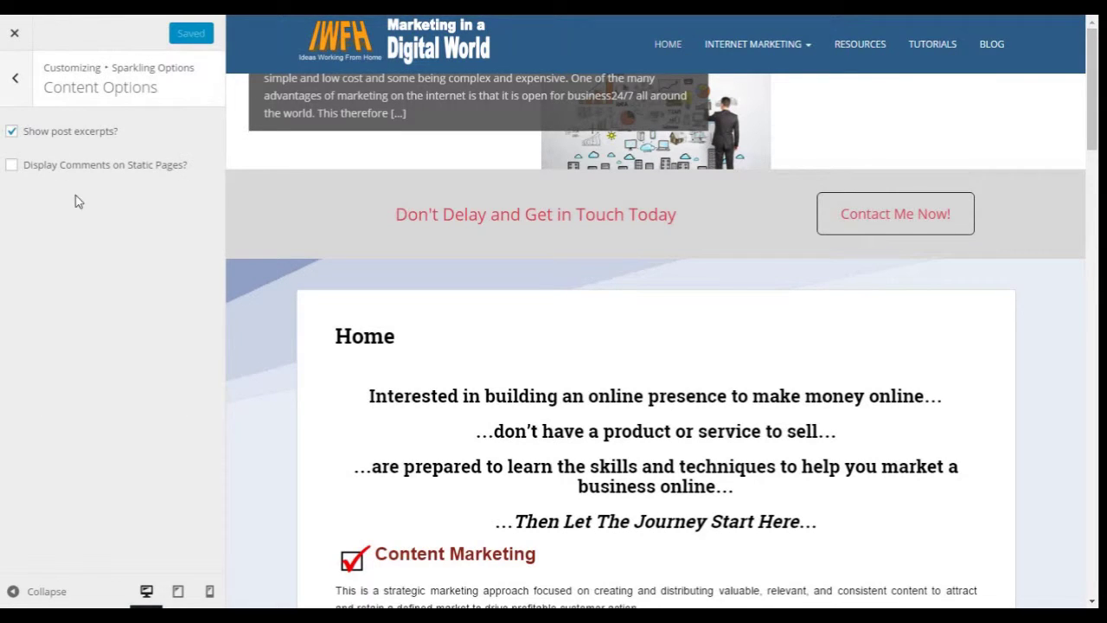
pyautogui.click(16, 80)
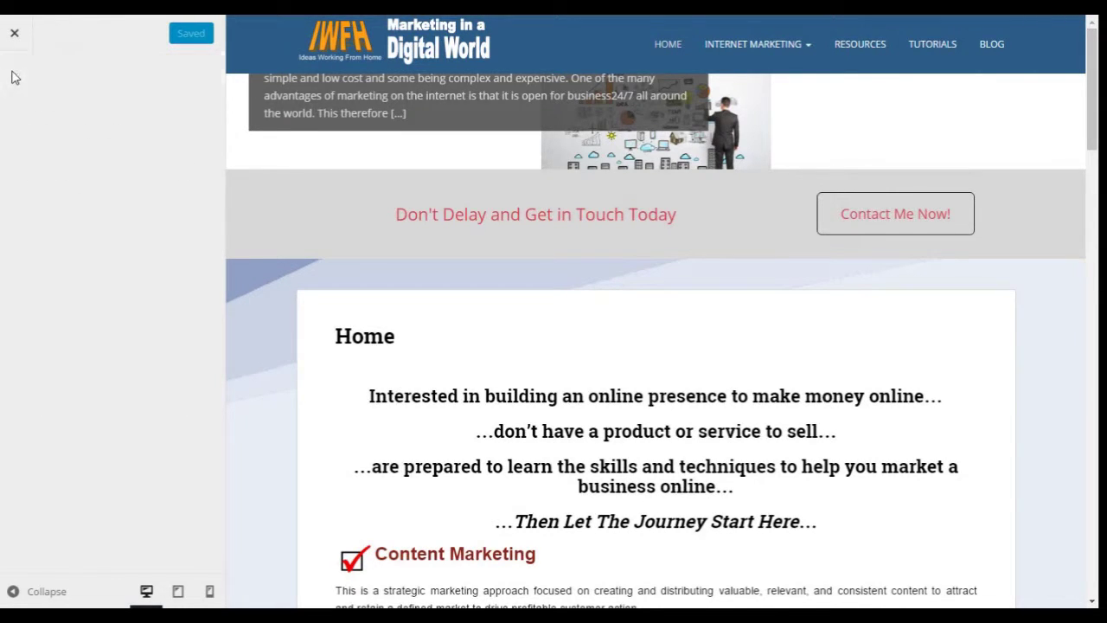
pyautogui.click(17, 76)
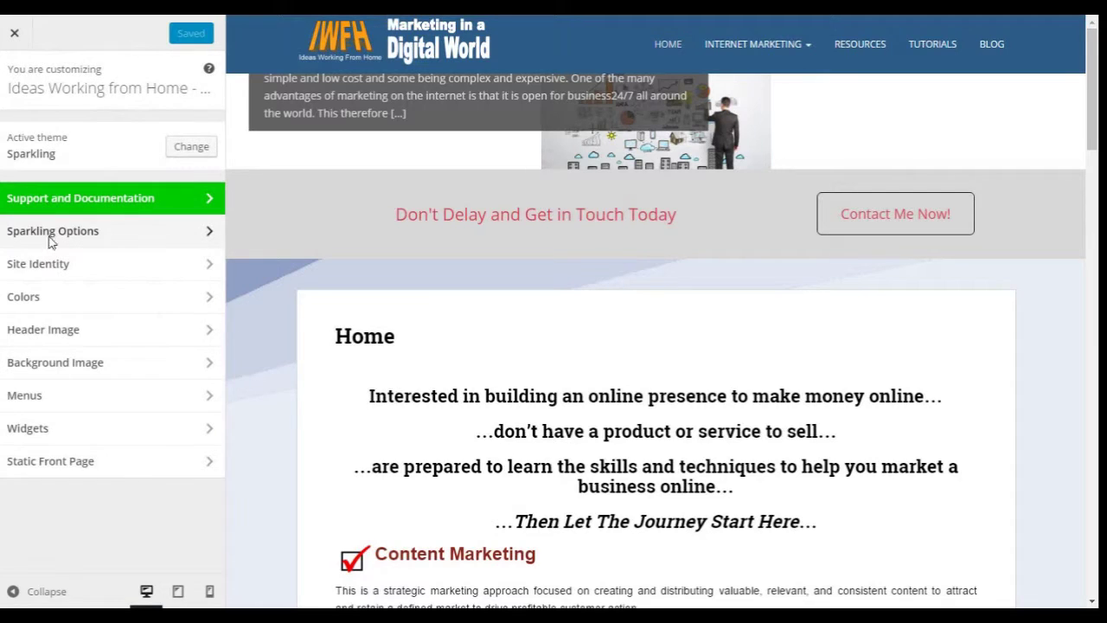
pyautogui.click(38, 264)
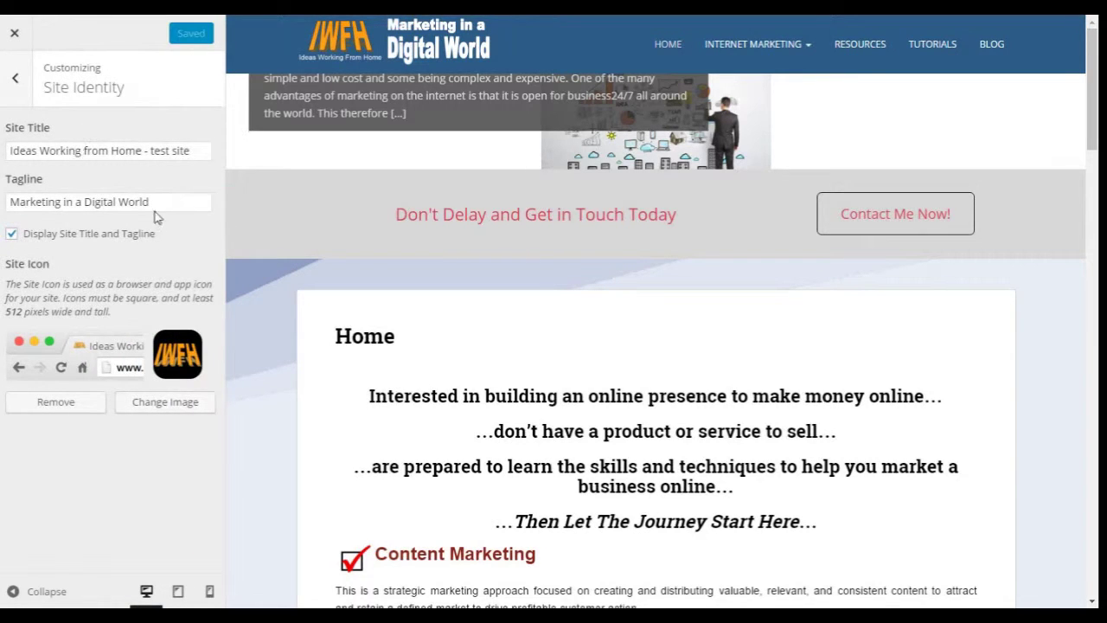
pyautogui.click(14, 80)
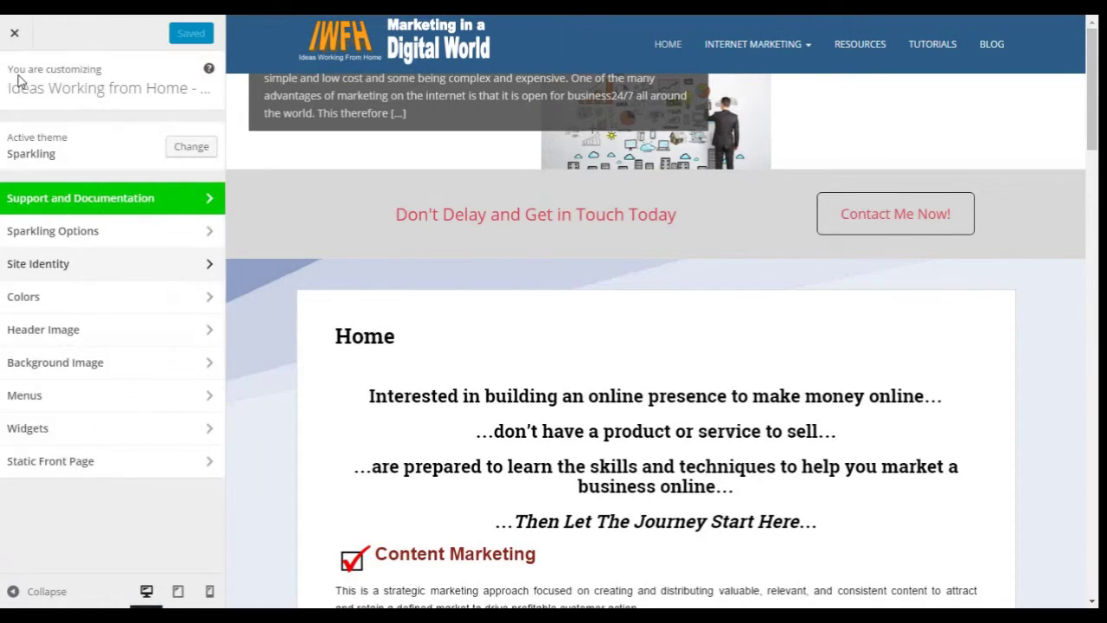
pyautogui.click(26, 295)
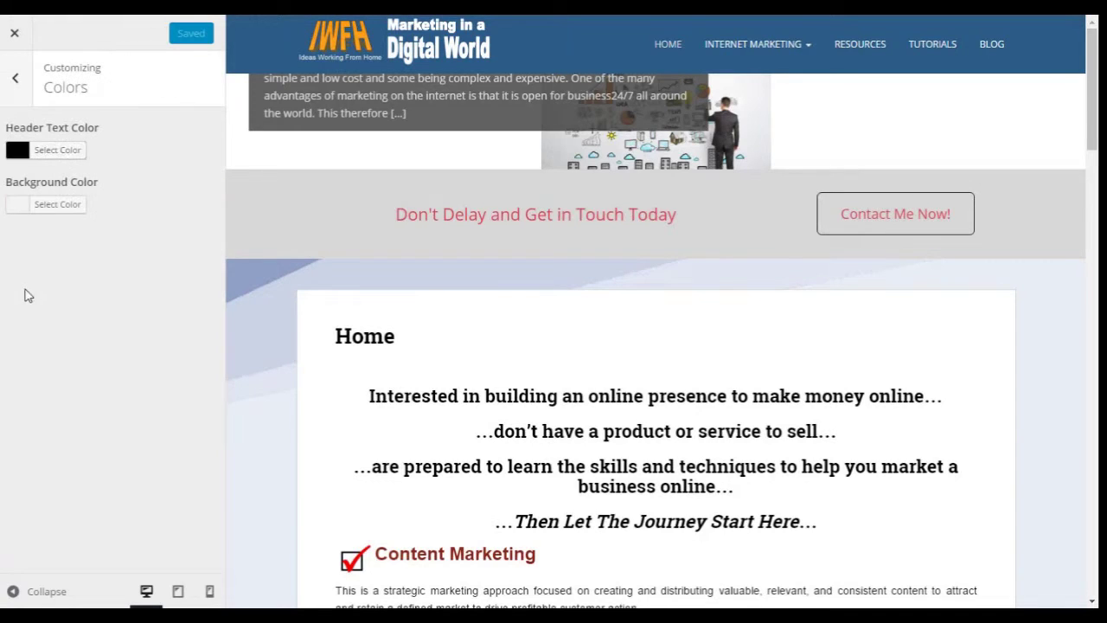
pyautogui.click(18, 79)
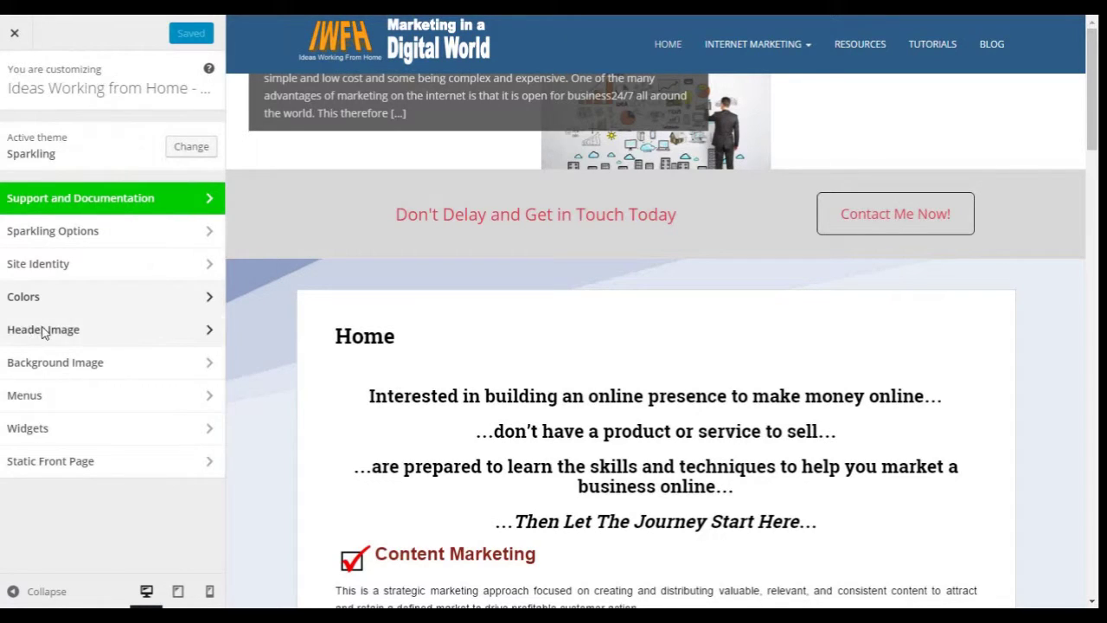
pyautogui.click(45, 328)
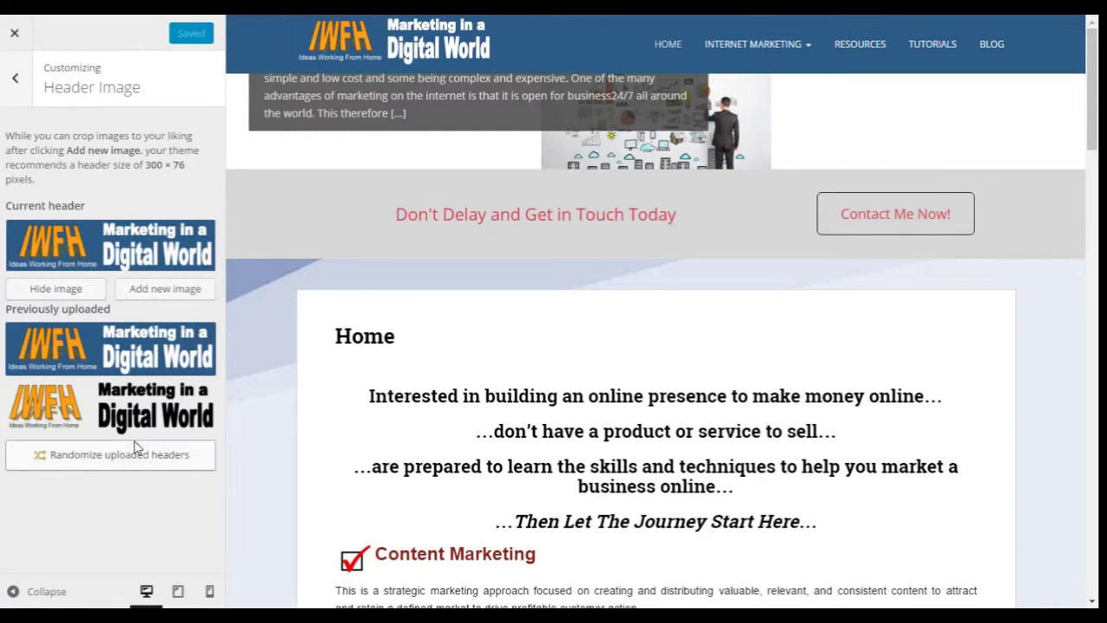
pyautogui.click(18, 76)
pyautogui.click(61, 360)
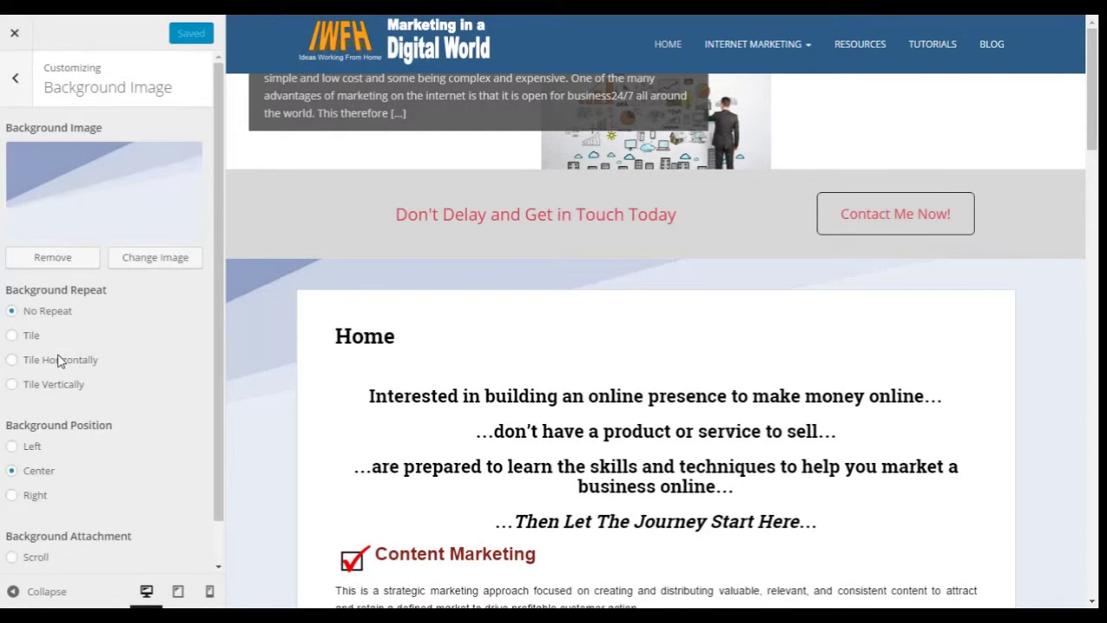
pyautogui.click(18, 80)
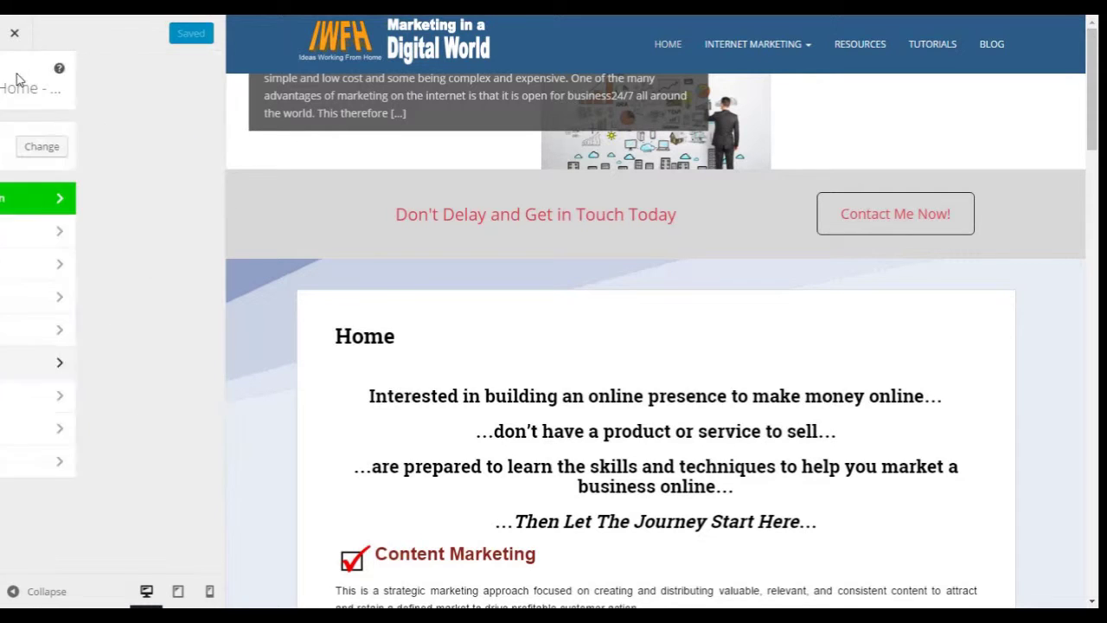
# Check the Social Menu setting under Menus > Menu Locations, then return to the main Customizer menu
pyautogui.click(31, 394)
pyautogui.click(37, 129)
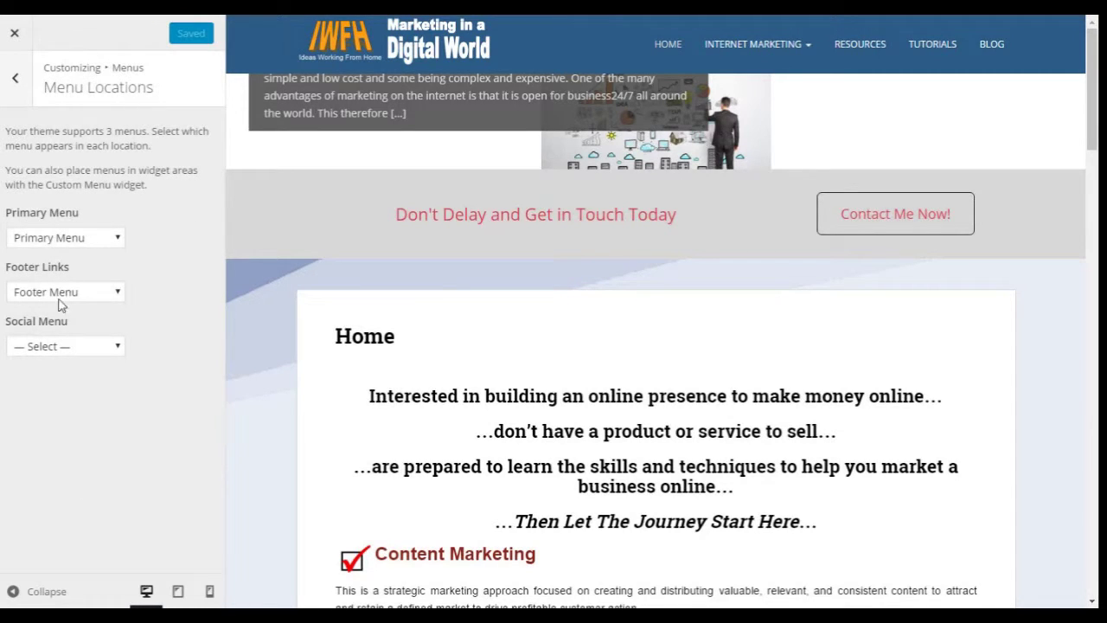
pyautogui.click(120, 346)
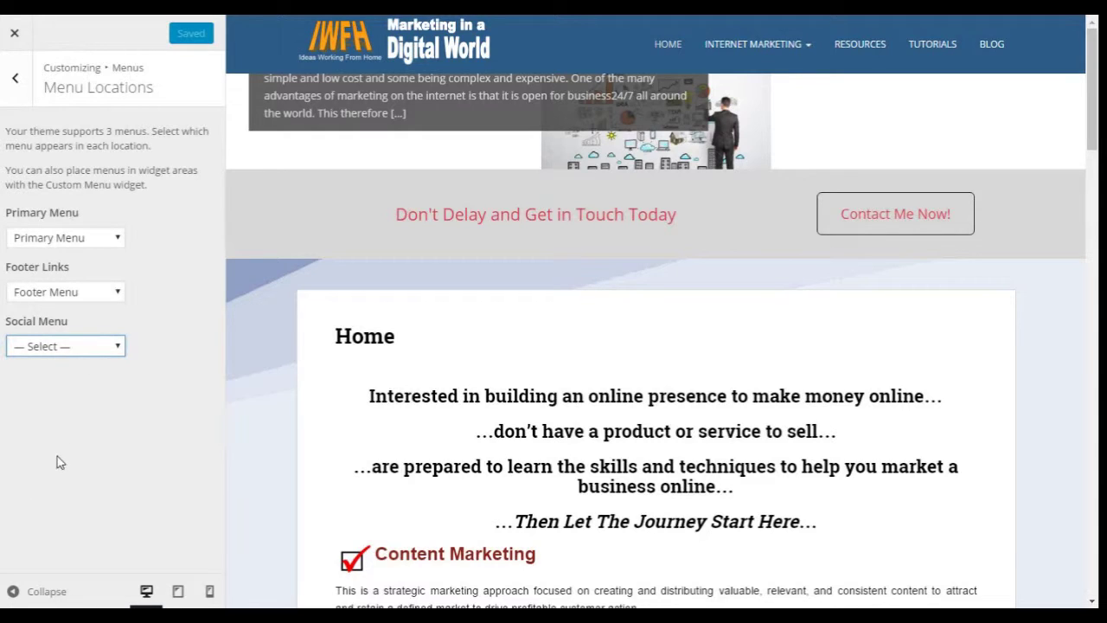
pyautogui.click(17, 79)
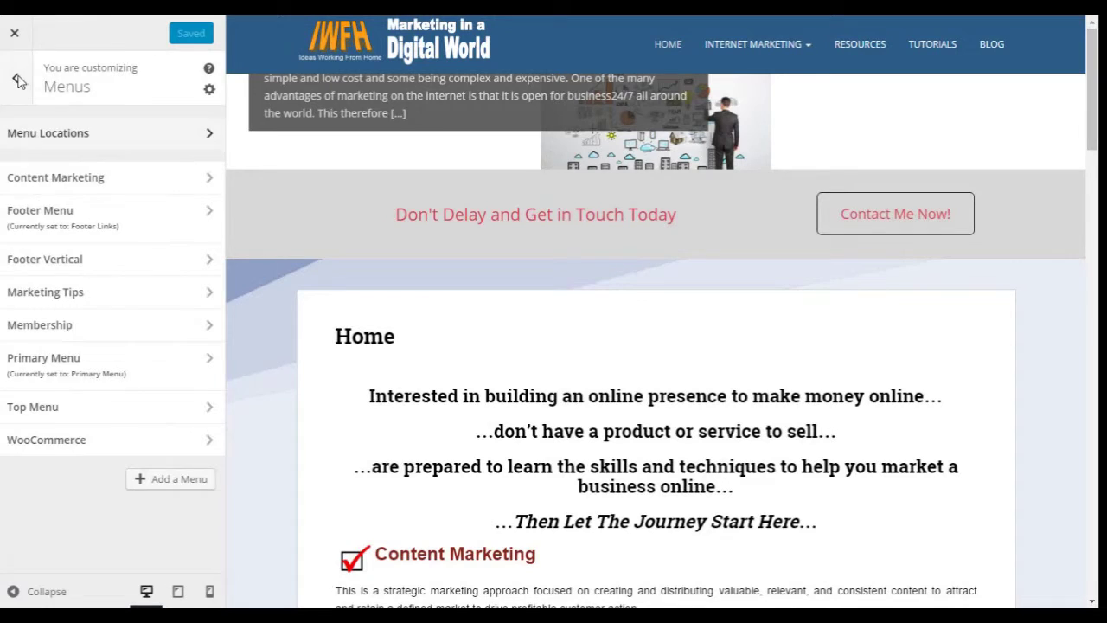
pyautogui.click(19, 80)
# View the Homepage Widget 3 area under Widgets and return to the main menu
pyautogui.click(32, 428)
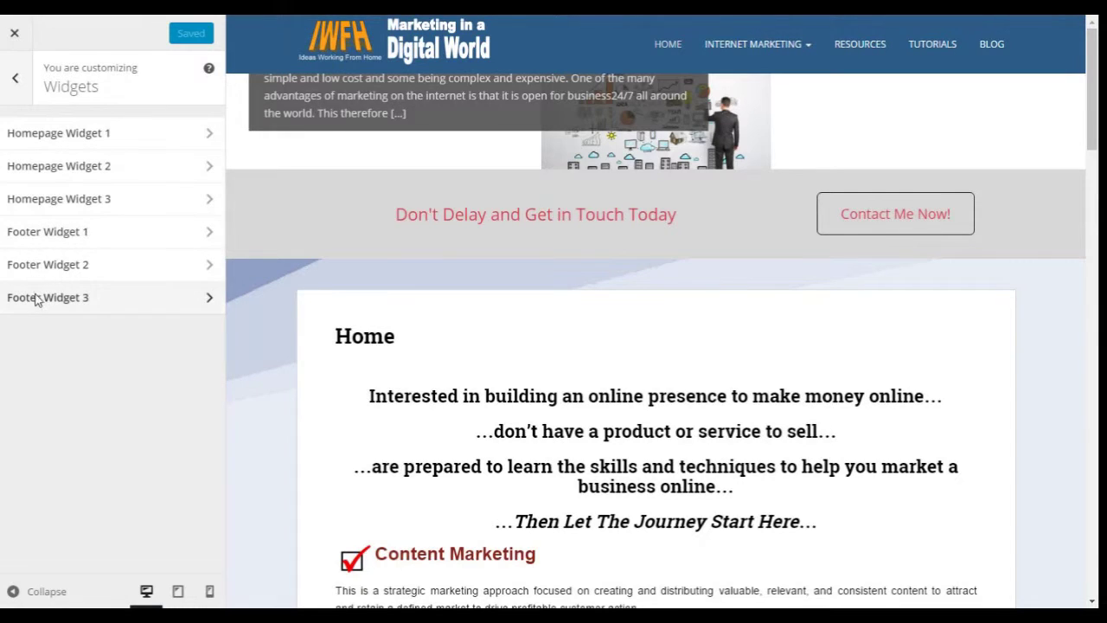
pyautogui.click(37, 192)
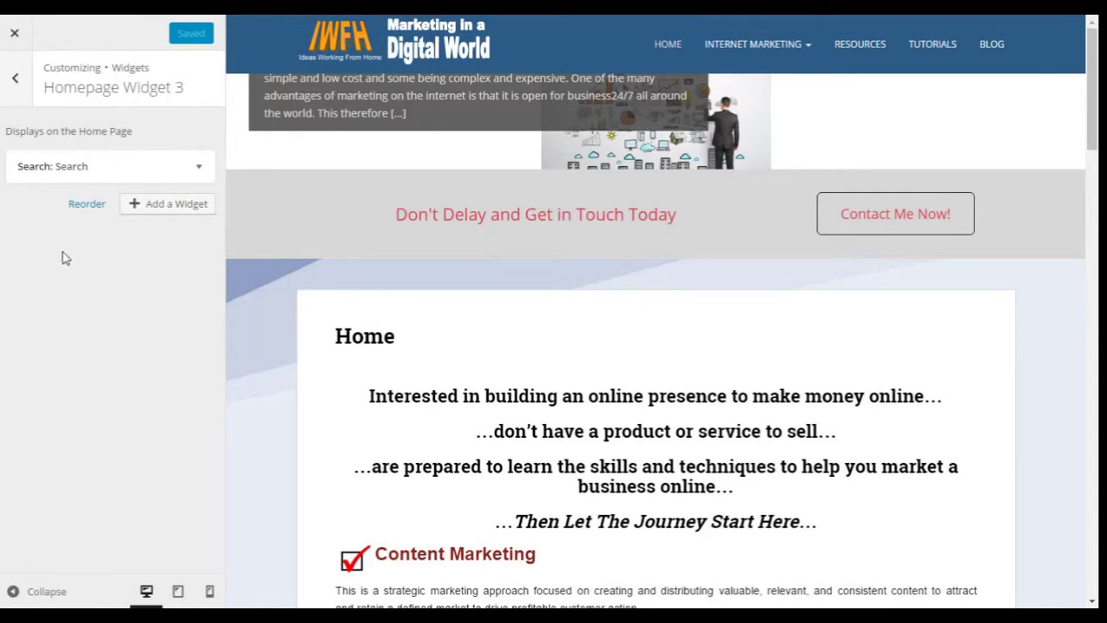
pyautogui.click(16, 80)
pyautogui.click(14, 80)
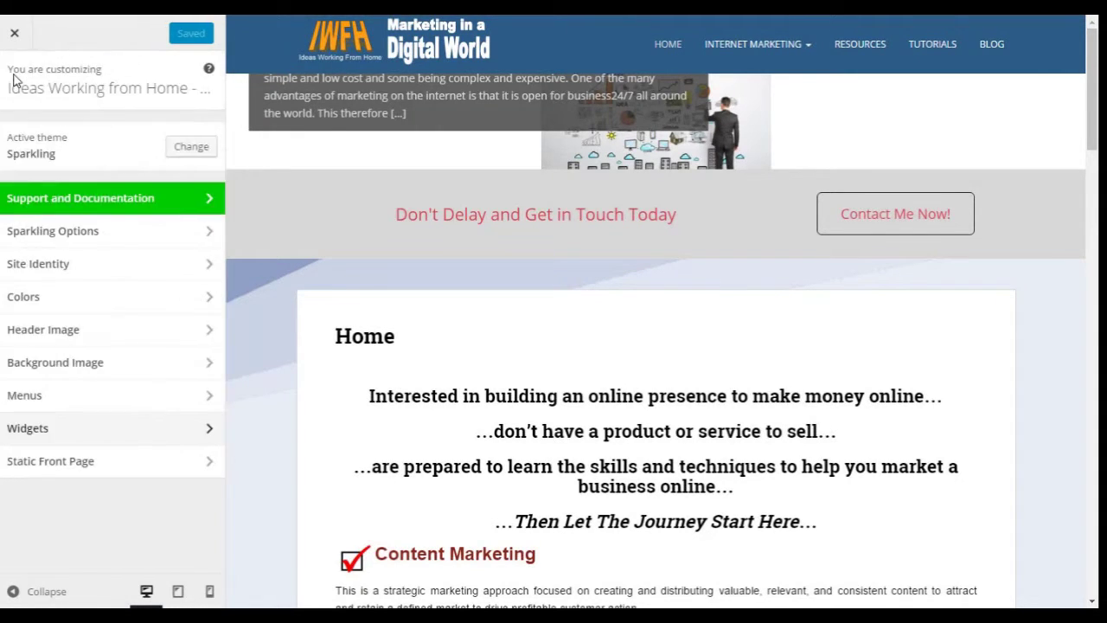
# View the Static Front Page settings, then close the Customizer to show the live site
pyautogui.click(55, 460)
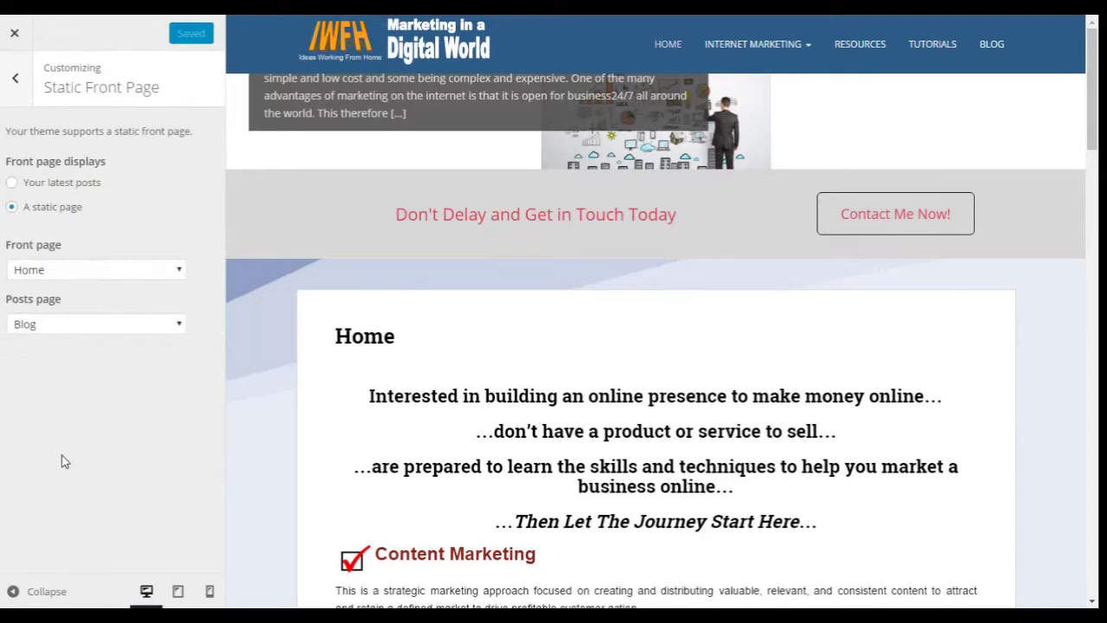
pyautogui.click(18, 79)
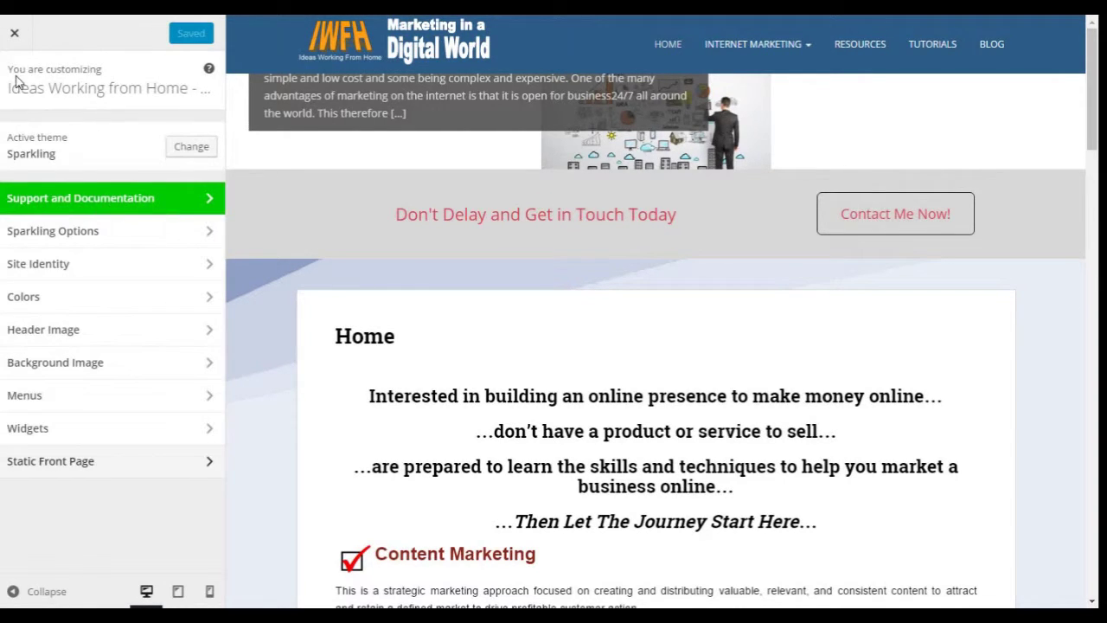
pyautogui.click(14, 32)
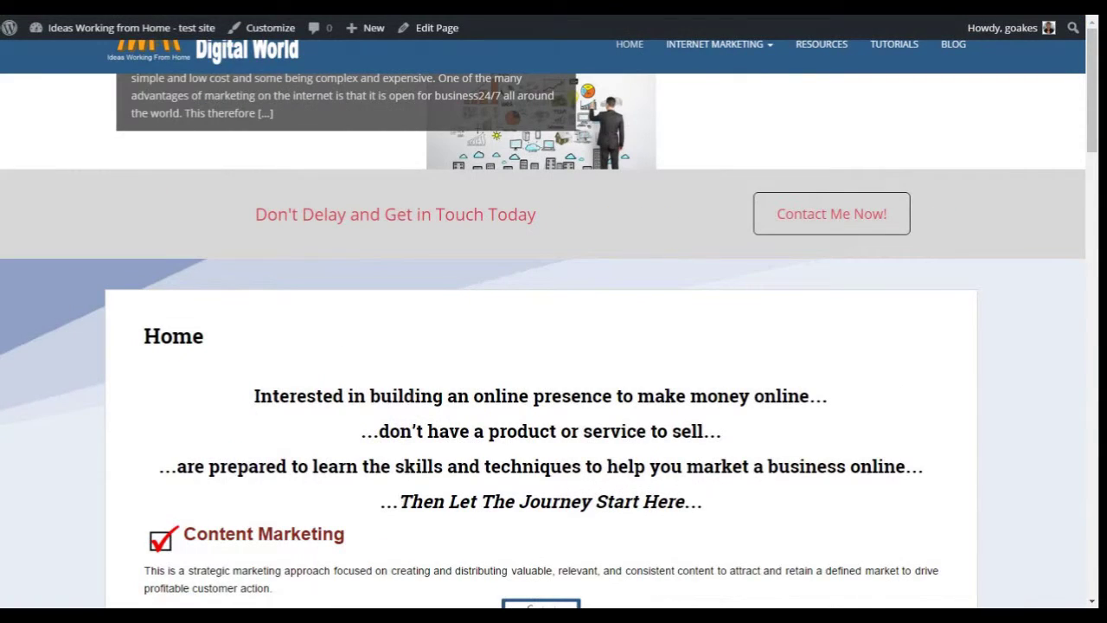